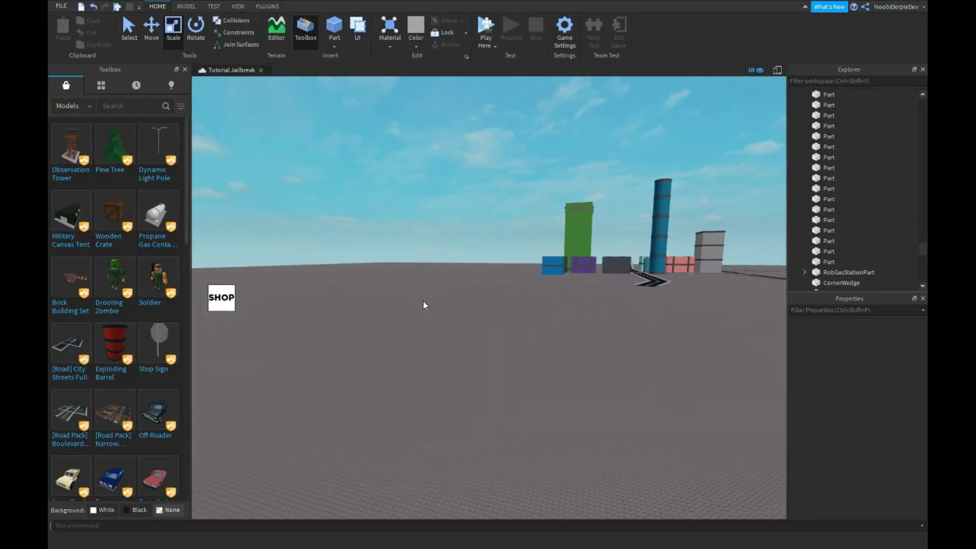
- Examine the existing gas station building from several angles
{"action": "scroll", "coordinate": [441, 290], "scroll_direction": "up", "scroll_amount": 4}
{"action": "key", "text": "w"}
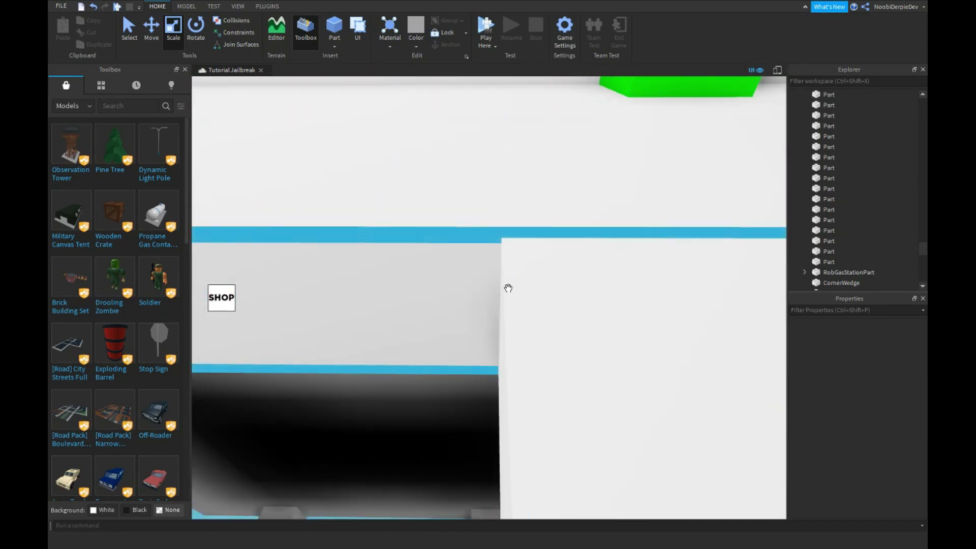
{"action": "right_click_drag", "start_coordinate": [492, 354], "coordinate": [488, 357]}
{"action": "scroll", "coordinate": [487, 355], "scroll_direction": "down", "scroll_amount": 10}
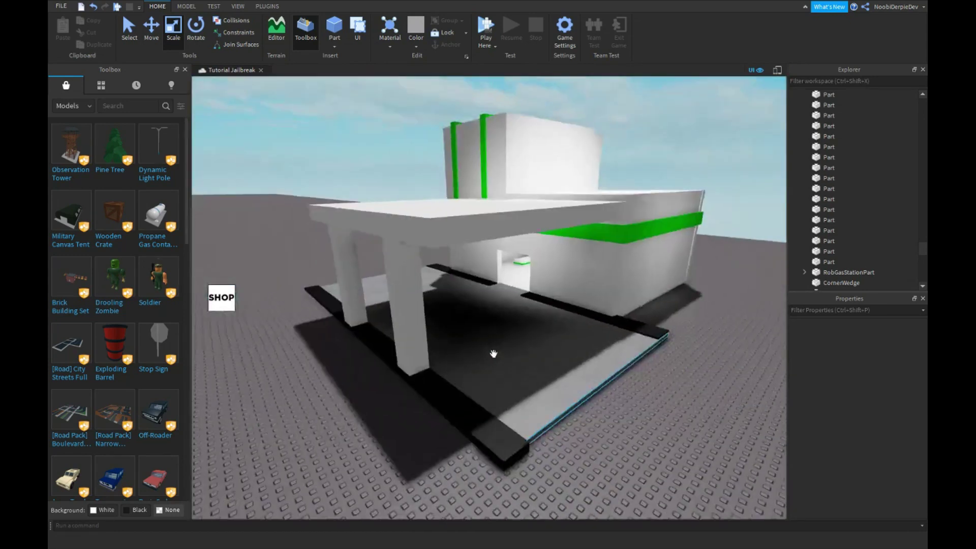
{"action": "right_click_drag", "start_coordinate": [554, 307], "coordinate": [554, 303]}
{"action": "key", "text": "w"}
{"action": "key", "text": "s"}
{"action": "right_click_drag", "start_coordinate": [538, 247], "coordinate": [539, 250]}
{"action": "key", "text": "w"}
{"action": "key", "text": "s"}
- Duplicate the gas station's concrete floor slab and move the copy onto open ground beside the building
{"action": "left_click", "coordinate": [390, 250]}
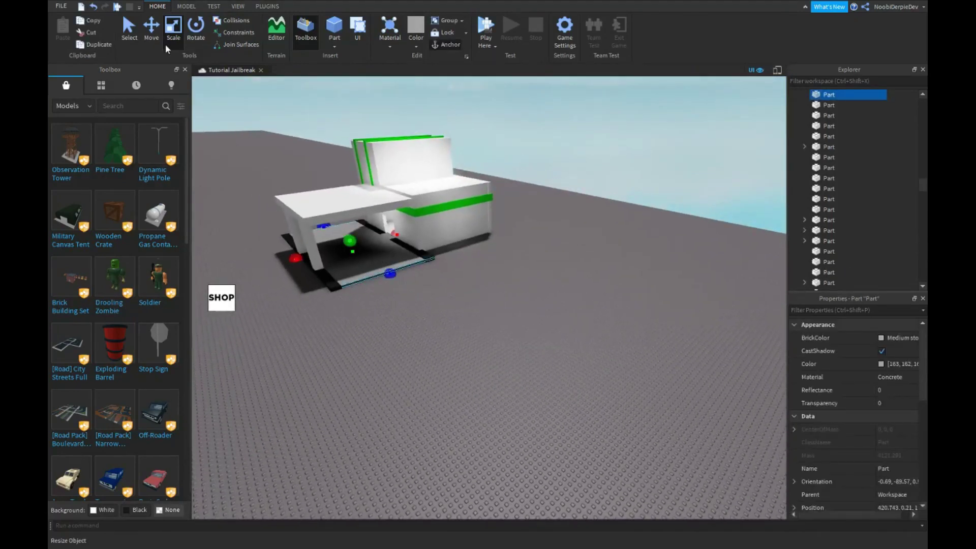
{"action": "key", "text": "ctrl+d"}
{"action": "left_click_drag", "start_coordinate": [398, 286], "coordinate": [465, 303]}
{"action": "right_click_drag", "start_coordinate": [465, 303], "coordinate": [467, 304]}
{"action": "left_click_drag", "start_coordinate": [466, 304], "coordinate": [579, 306]}
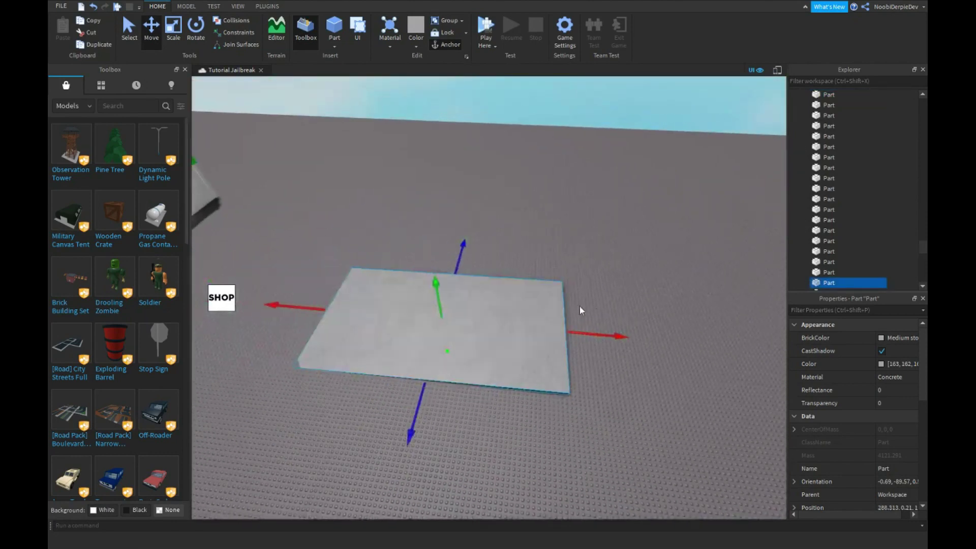
{"action": "left_click_drag", "start_coordinate": [435, 322], "coordinate": [431, 318]}
{"action": "key", "text": "w"}
{"action": "right_click_drag", "start_coordinate": [432, 318], "coordinate": [433, 317]}
{"action": "key", "text": "w"}
{"action": "key", "text": "s"}
- Rotate the copied slab slightly so it lies level with the baseplate
{"action": "left_click", "coordinate": [196, 40]}
{"action": "right_click_drag", "start_coordinate": [383, 193], "coordinate": [390, 192]}
{"action": "key", "text": "w"}
{"action": "key", "text": "w"}
{"action": "key", "text": "w"}
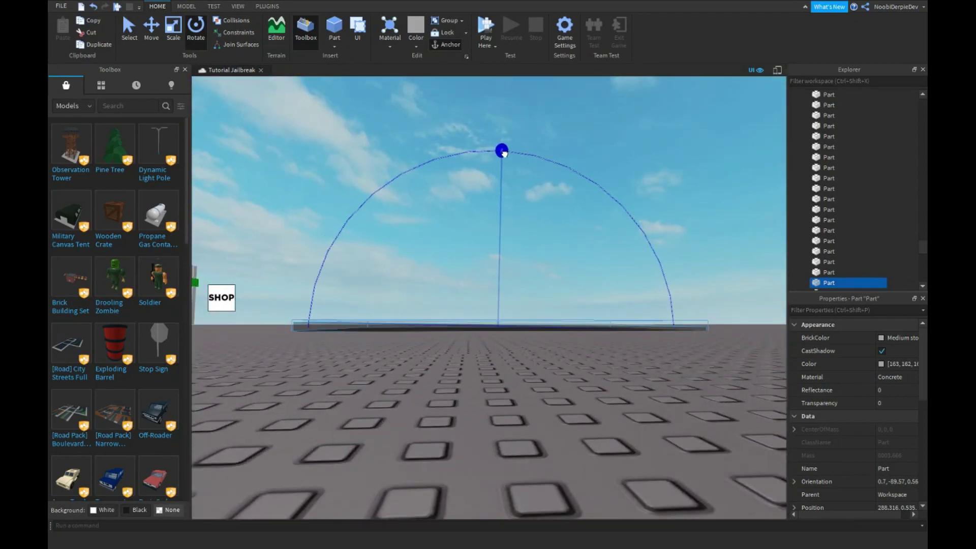
{"action": "left_click_drag", "start_coordinate": [502, 153], "coordinate": [503, 154]}
{"action": "key", "text": "w"}
{"action": "right_click_drag", "start_coordinate": [503, 154], "coordinate": [503, 154]}
{"action": "key", "text": "s"}
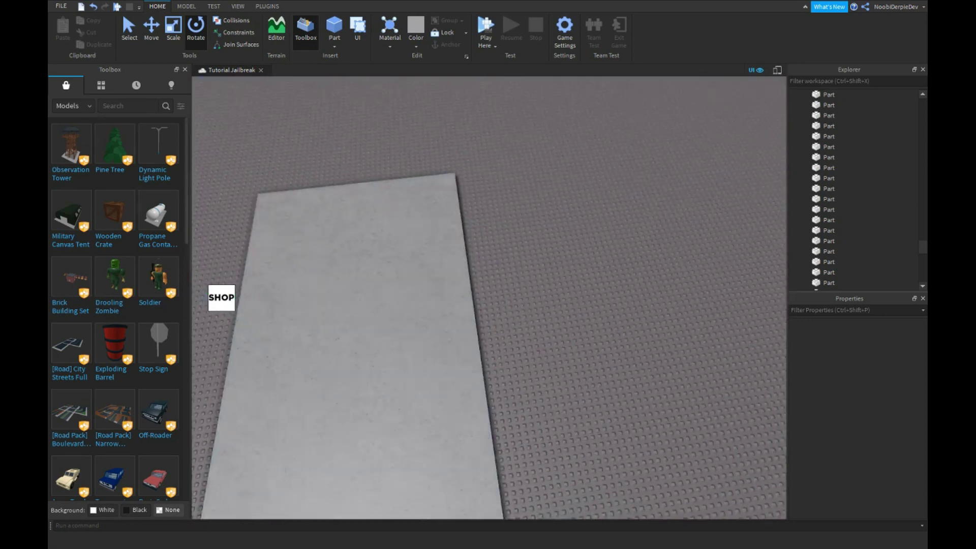
- Widen the copied slab into a broad floor area
{"action": "left_click", "coordinate": [405, 324]}
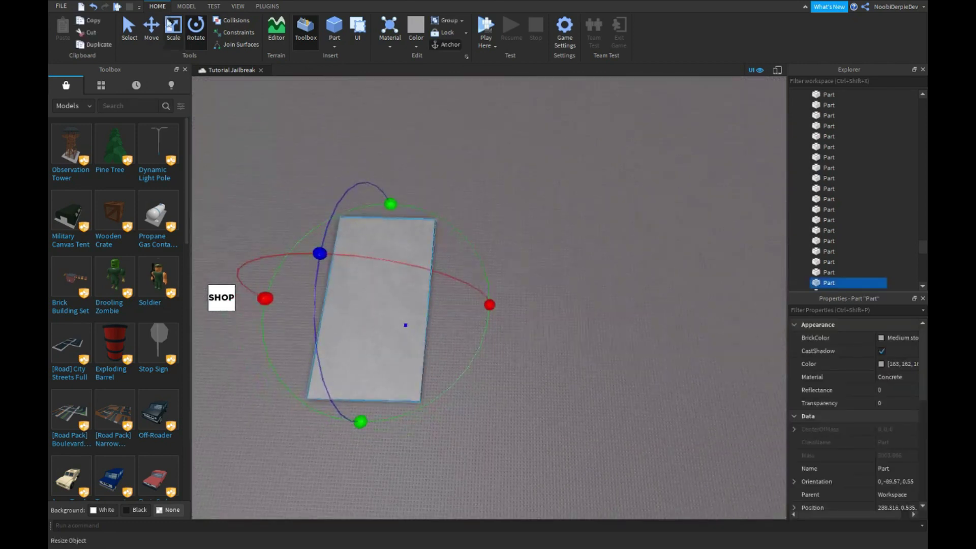
{"action": "left_click", "coordinate": [173, 29]}
{"action": "left_click_drag", "start_coordinate": [442, 298], "coordinate": [536, 298]}
{"action": "left_click", "coordinate": [300, 277]}
{"action": "left_click", "coordinate": [152, 36]}
{"action": "right_click_drag", "start_coordinate": [569, 306], "coordinate": [503, 310]}
{"action": "left_click", "coordinate": [504, 309]}
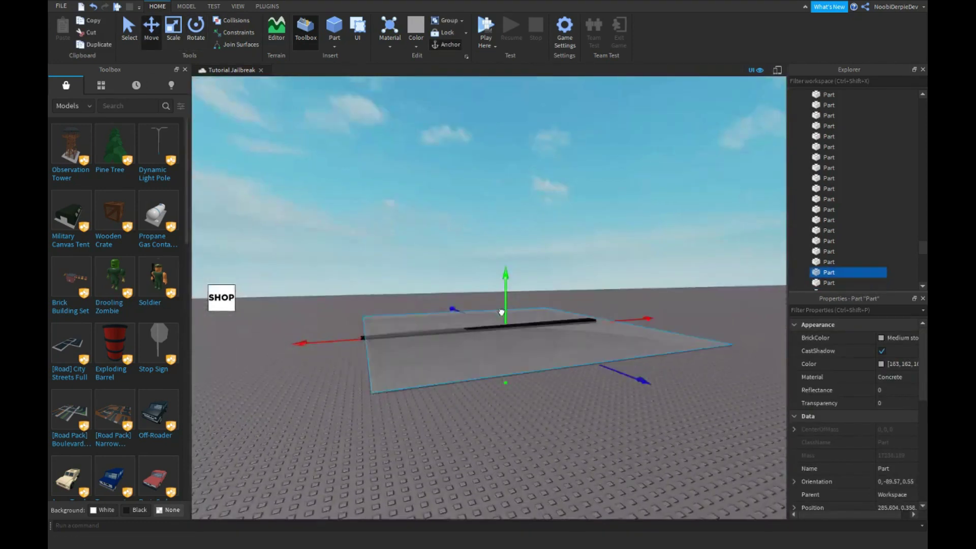
- Fit a Really black border strip along the front edge of the copied slab and duplicate it
{"action": "left_click", "coordinate": [173, 29]}
{"action": "left_click_drag", "start_coordinate": [481, 245], "coordinate": [481, 278]}
{"action": "left_click", "coordinate": [151, 29]}
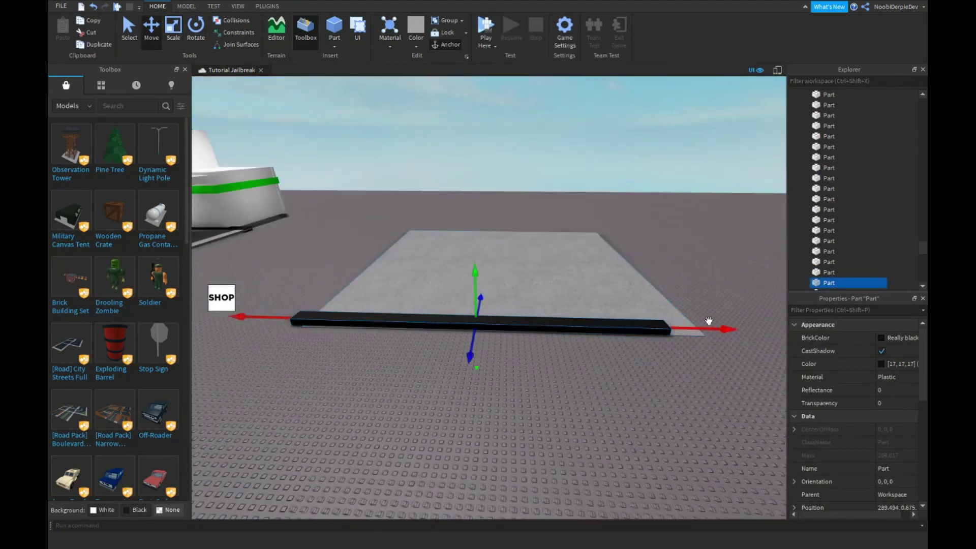
{"action": "right_click_drag", "start_coordinate": [740, 289], "coordinate": [488, 291]}
{"action": "left_click", "coordinate": [173, 29]}
{"action": "left_click_drag", "start_coordinate": [581, 283], "coordinate": [599, 281]}
{"action": "key", "text": "ctrl+d"}
{"action": "left_click_drag", "start_coordinate": [313, 203], "coordinate": [490, 296]}
{"action": "left_click_drag", "start_coordinate": [473, 331], "coordinate": [601, 326]}
{"action": "right_click_drag", "start_coordinate": [602, 325], "coordinate": [492, 329]}
{"action": "left_click", "coordinate": [492, 329]}
- Insert a new part, set its material to Concrete, and scale it into a large thin floor slab
{"action": "left_click", "coordinate": [421, 139]}
{"action": "left_click", "coordinate": [334, 29]}
{"action": "left_click", "coordinate": [891, 377]}
{"action": "left_click", "coordinate": [891, 394]}
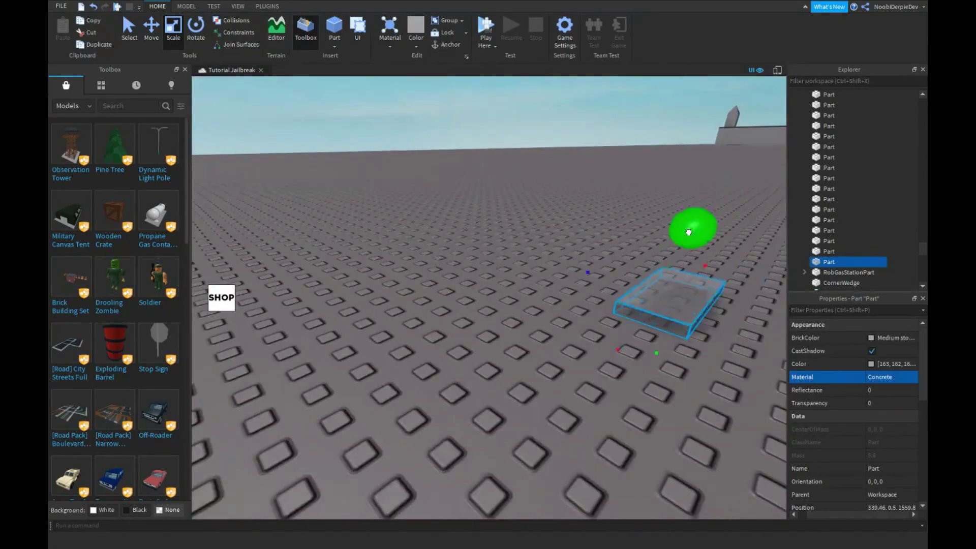
{"action": "left_click_drag", "start_coordinate": [689, 217], "coordinate": [691, 249]}
{"action": "left_click_drag", "start_coordinate": [588, 266], "coordinate": [604, 203]}
{"action": "left_click_drag", "start_coordinate": [492, 289], "coordinate": [581, 401]}
- Duplicate the slab, narrow the copy to a strip along one edge, and make it Plastic in Really black
{"action": "right_click_drag", "start_coordinate": [582, 401], "coordinate": [610, 203]}
{"action": "key", "text": "ctrl+d"}
{"action": "left_click_drag", "start_coordinate": [616, 193], "coordinate": [412, 220]}
{"action": "scroll", "coordinate": [412, 220], "scroll_direction": "up", "scroll_amount": 3}
{"action": "left_click", "coordinate": [890, 378]}
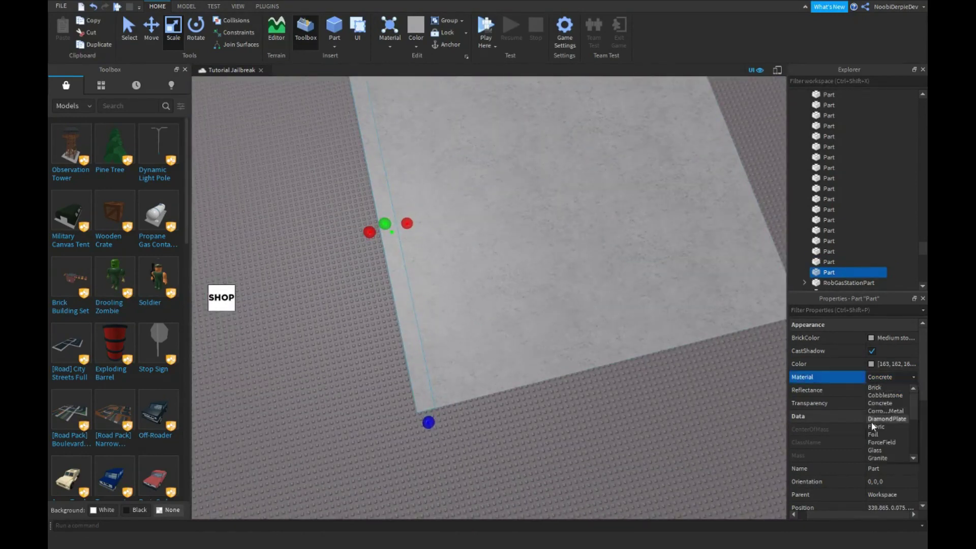
{"action": "left_click", "coordinate": [883, 442]}
{"action": "left_click", "coordinate": [893, 338]}
{"action": "left_click", "coordinate": [737, 311]}
- Stretch the black strip so it runs the full length of the slab's edge
{"action": "right_click_drag", "start_coordinate": [610, 305], "coordinate": [549, 341]}
{"action": "left_click", "coordinate": [549, 346]}
{"action": "scroll", "coordinate": [392, 331], "scroll_direction": "up", "scroll_amount": 3}
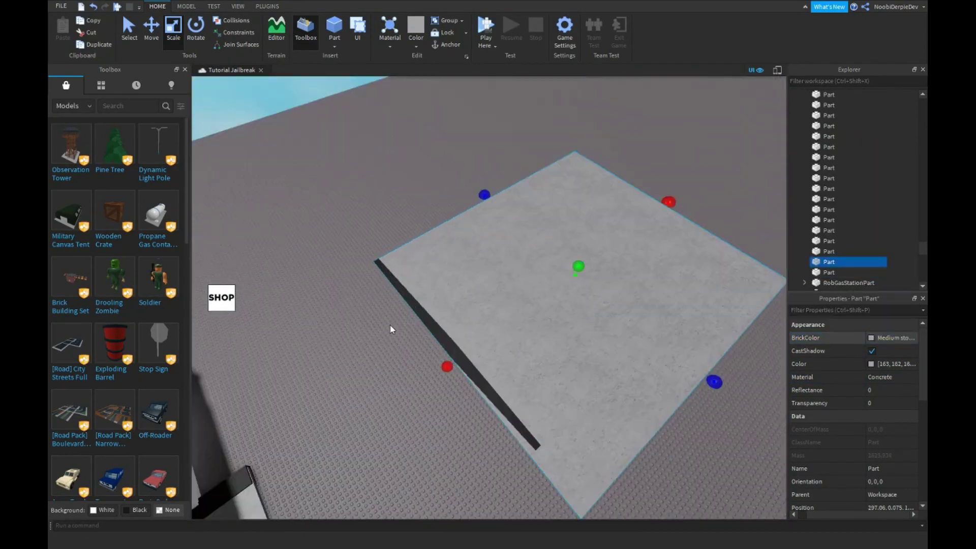
{"action": "right_click_drag", "start_coordinate": [392, 331], "coordinate": [498, 364]}
{"action": "left_click", "coordinate": [366, 356]}
{"action": "right_click_drag", "start_coordinate": [366, 356], "coordinate": [319, 294]}
{"action": "left_click_drag", "start_coordinate": [319, 294], "coordinate": [331, 292]}
{"action": "right_click_drag", "start_coordinate": [331, 293], "coordinate": [429, 406]}
- Duplicate the black strip and fit the copy along the adjoining edge of the slab
{"action": "key", "text": "ctrl+d"}
{"action": "left_click_drag", "start_coordinate": [345, 153], "coordinate": [711, 275]}
{"action": "right_click_drag", "start_coordinate": [711, 274], "coordinate": [608, 314]}
{"action": "left_click_drag", "start_coordinate": [610, 313], "coordinate": [541, 305]}
{"action": "right_click_drag", "start_coordinate": [541, 305], "coordinate": [458, 152]}
- Duplicate both black strips and fit the copies to the two remaining edges to close the slab's border
{"action": "left_click", "coordinate": [459, 156], "text": "ctrl"}
{"action": "scroll", "coordinate": [459, 156], "scroll_direction": "down", "scroll_amount": 3}
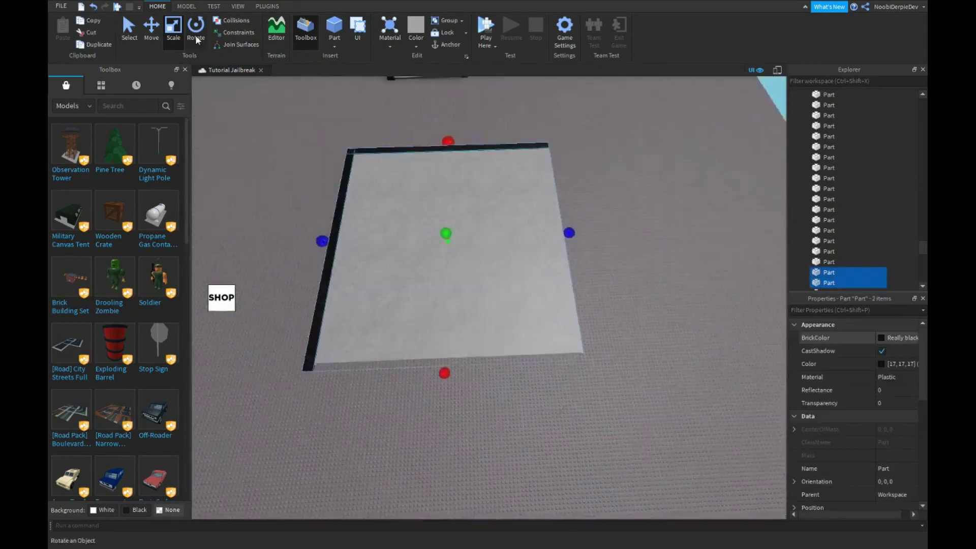
{"action": "left_click_drag", "start_coordinate": [468, 394], "coordinate": [433, 395]}
{"action": "left_click", "coordinate": [549, 338]}
{"action": "left_click", "coordinate": [173, 29]}
{"action": "left_click", "coordinate": [483, 299]}
{"action": "left_click_drag", "start_coordinate": [584, 217], "coordinate": [589, 211]}
{"action": "left_click", "coordinate": [647, 146]}
- Insert a new part on the slab and set its BrickColor to Quill grey
{"action": "right_click_drag", "start_coordinate": [647, 146], "coordinate": [465, 308]}
{"action": "left_click", "coordinate": [334, 27]}
{"action": "left_click", "coordinate": [504, 293]}
{"action": "left_click", "coordinate": [890, 337]}
{"action": "left_click", "coordinate": [859, 311]}
- Lay out four Quill grey wall bars inside the black border by duplicating and rotating them around the slab
{"action": "key", "text": "ctrl+r"}
{"action": "scroll", "coordinate": [488, 294], "scroll_direction": "down", "scroll_amount": 3}
{"action": "left_click_drag", "start_coordinate": [465, 308], "coordinate": [420, 314]}
{"action": "right_click_drag", "start_coordinate": [420, 314], "coordinate": [443, 329]}
{"action": "scroll", "coordinate": [443, 330], "scroll_direction": "down", "scroll_amount": 3}
{"action": "left_click", "coordinate": [196, 28]}
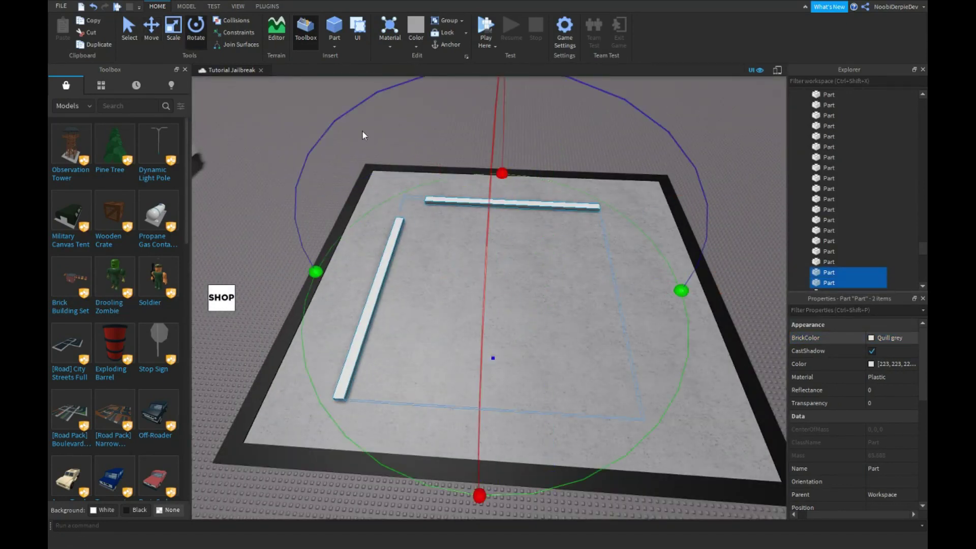
{"action": "right_click_drag", "start_coordinate": [325, 275], "coordinate": [407, 280]}
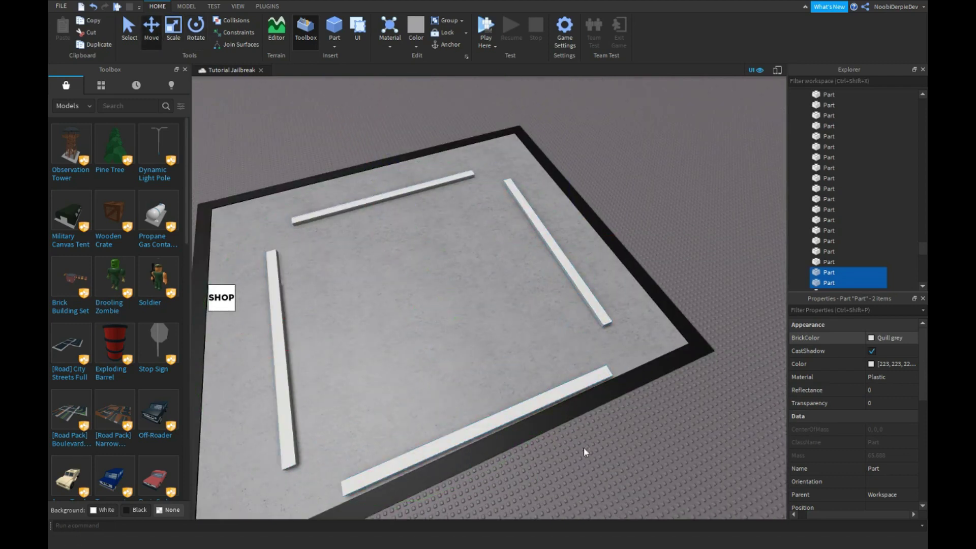
{"action": "right_click_drag", "start_coordinate": [584, 452], "coordinate": [513, 437]}
{"action": "left_click", "coordinate": [647, 261], "text": "shift"}
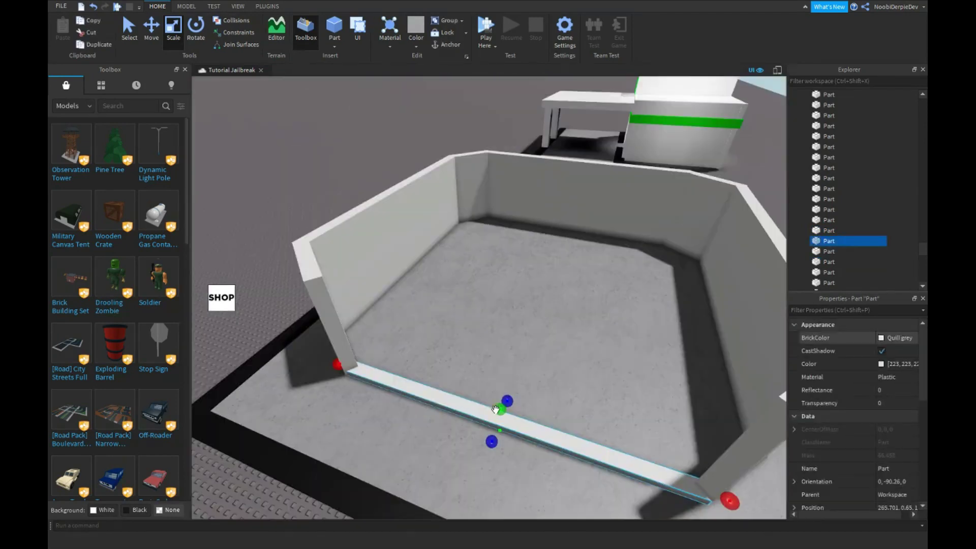
- Set the part along the top of the wall to Carnation pink and fill the roof's cut corners with the gap-fill plugin
{"action": "left_click", "coordinate": [342, 215]}
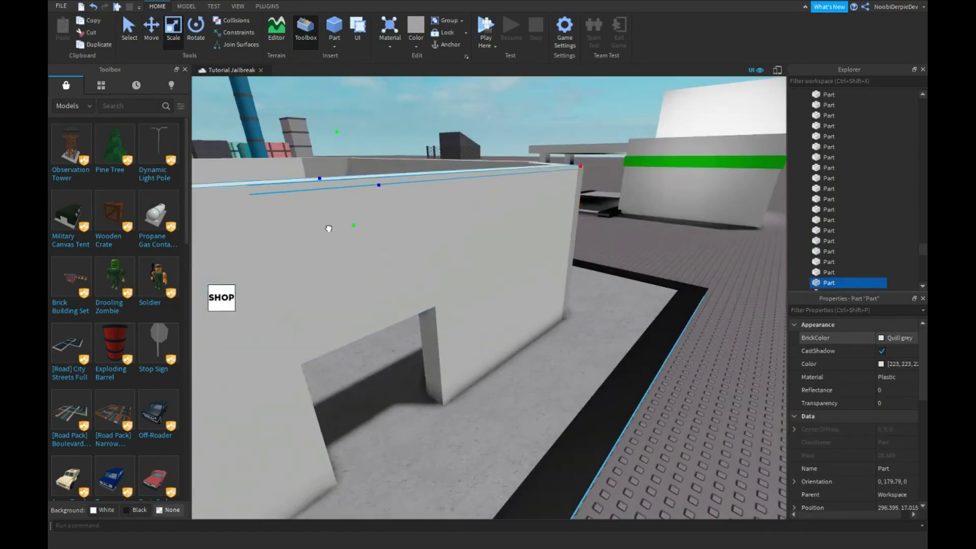
{"action": "left_click", "coordinate": [893, 337]}
{"action": "left_click", "coordinate": [864, 268]}
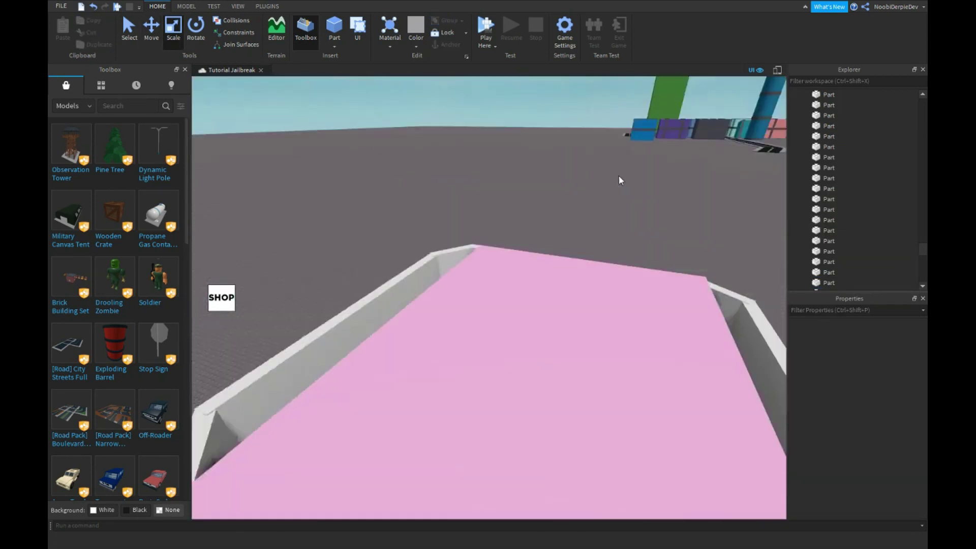
{"action": "left_click", "coordinate": [315, 191]}
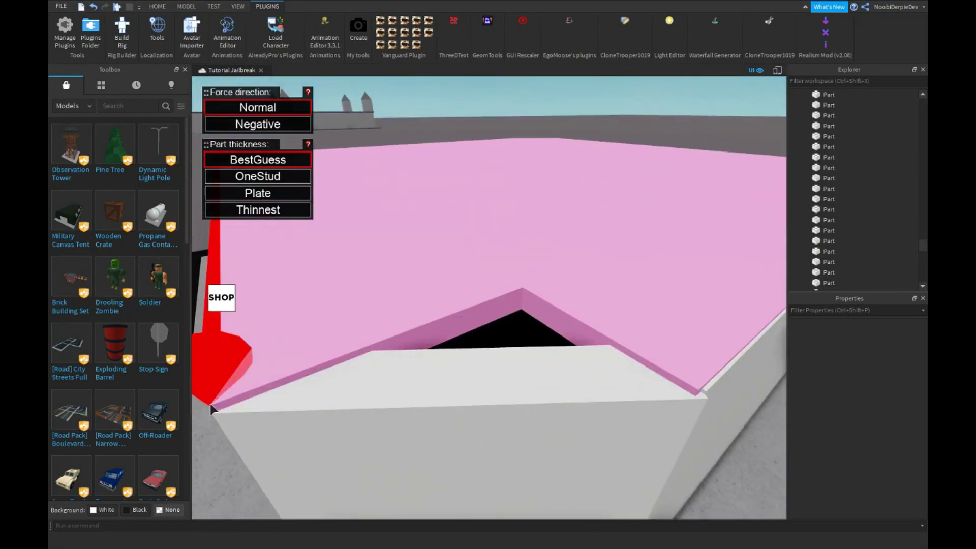
{"action": "left_click", "coordinate": [155, 6]}
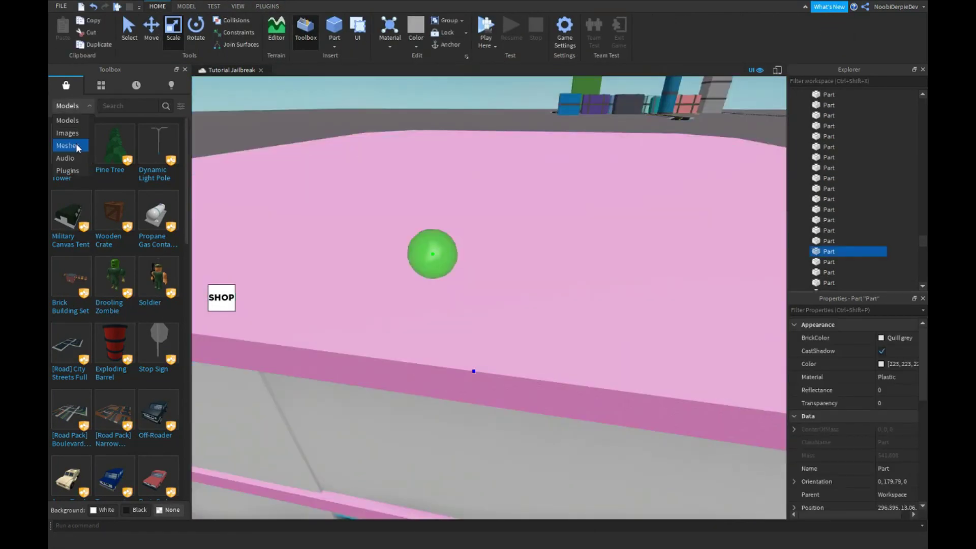
- Search the Toolbox meshes for Donut and insert the pink donut on the roof
{"action": "left_click", "coordinate": [67, 141]}
{"action": "left_click", "coordinate": [124, 105]}
{"action": "type", "text": "Do"}
{"action": "type", "text": "nut"}
{"action": "key", "text": "Return"}
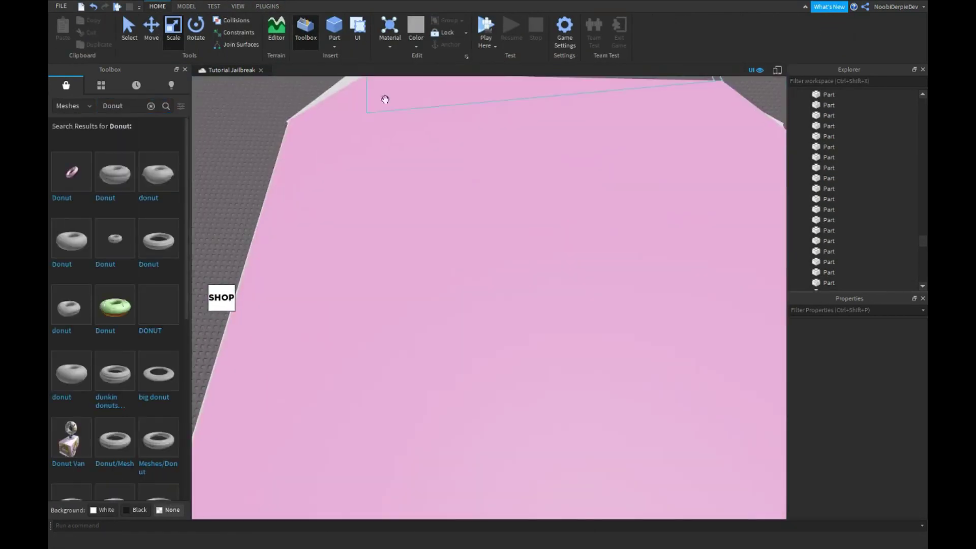
{"action": "left_click", "coordinate": [71, 172]}
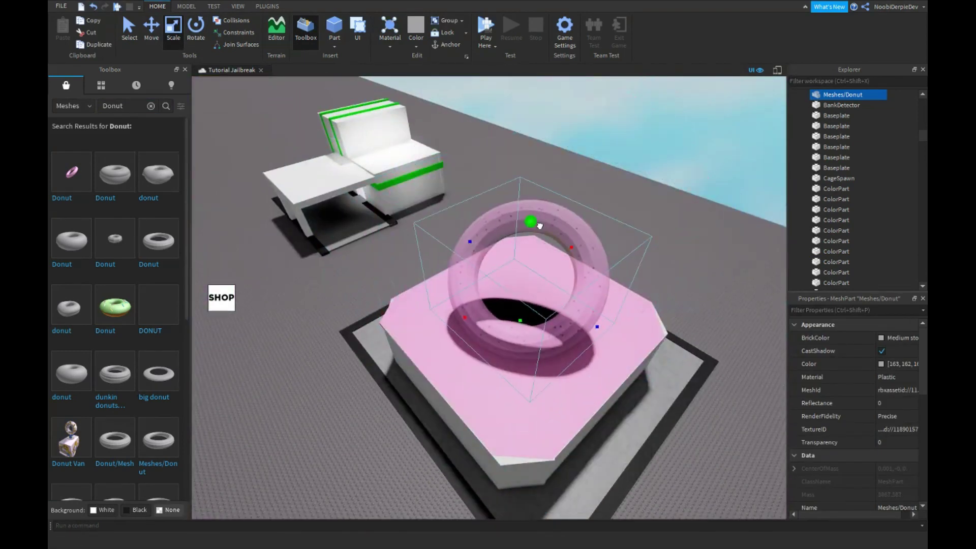
- Search the Toolbox models for Light and place the yellow light in front of the shop's doorway
{"action": "left_click", "coordinate": [71, 106]}
{"action": "left_click", "coordinate": [67, 120]}
{"action": "left_click", "coordinate": [124, 105]}
{"action": "type", "text": "Light"}
{"action": "key", "text": "Return"}
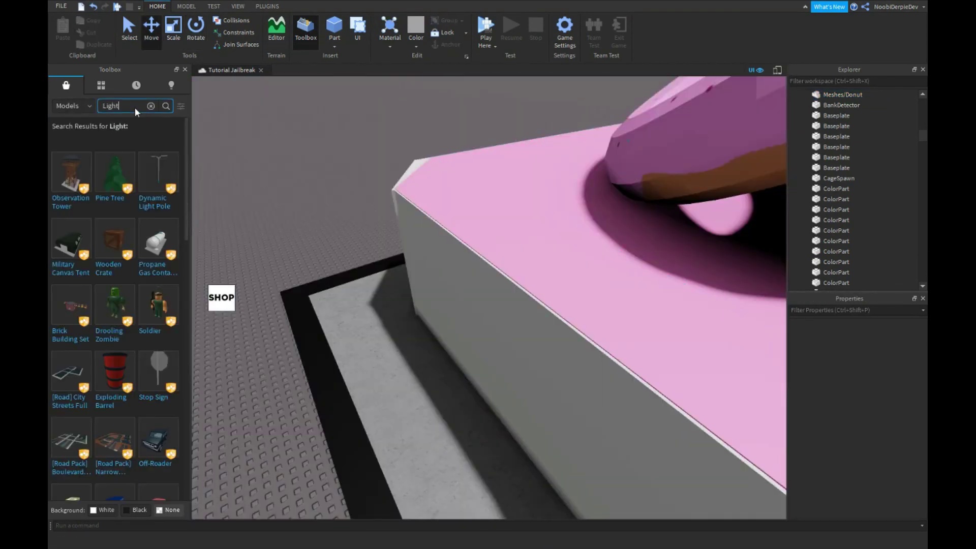
{"action": "left_click", "coordinate": [71, 172]}
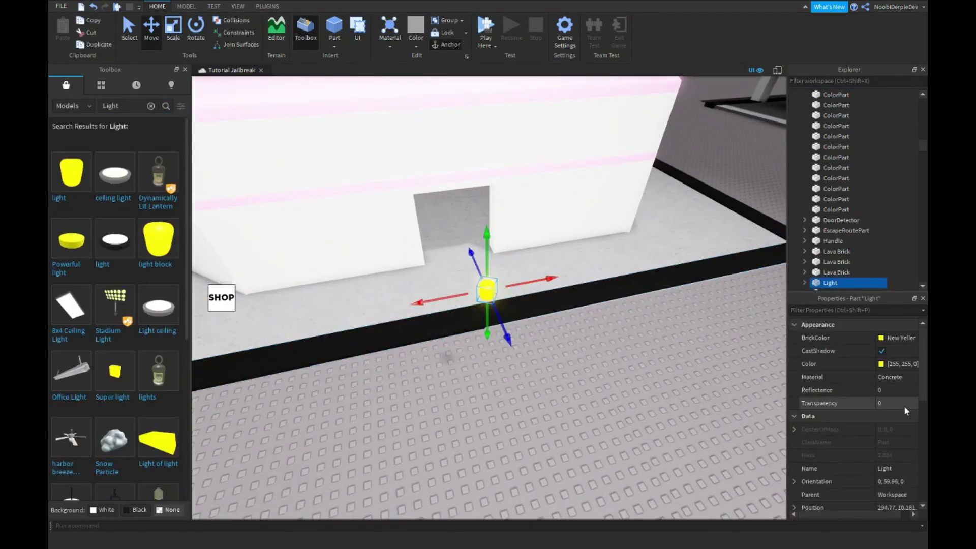
{"action": "left_click", "coordinate": [872, 469]}
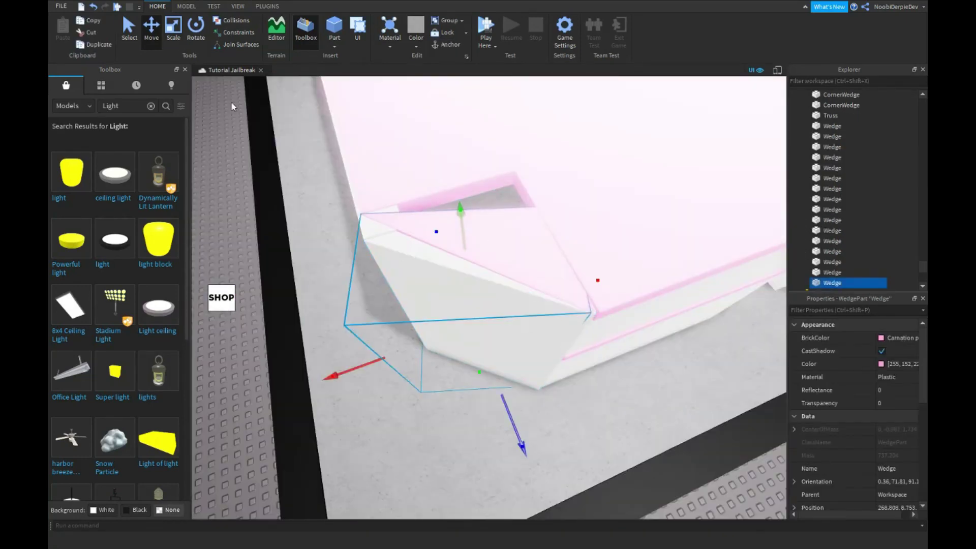
- Rotate the small grey part on the roof beside the donut until it stands upright
{"action": "right_click_drag", "start_coordinate": [486, 396], "coordinate": [486, 301]}
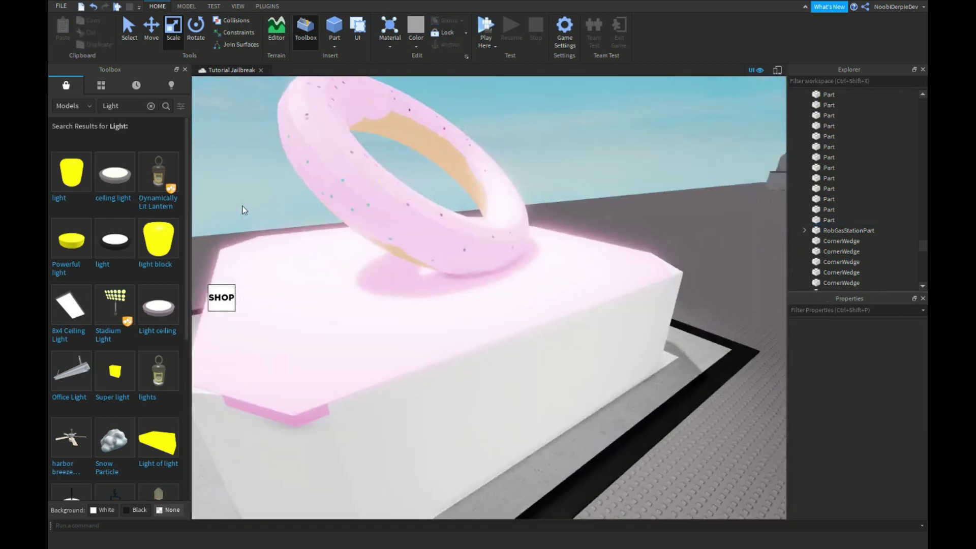
{"action": "right_click_drag", "start_coordinate": [244, 210], "coordinate": [242, 205]}
{"action": "right_click_drag", "start_coordinate": [476, 254], "coordinate": [471, 217]}
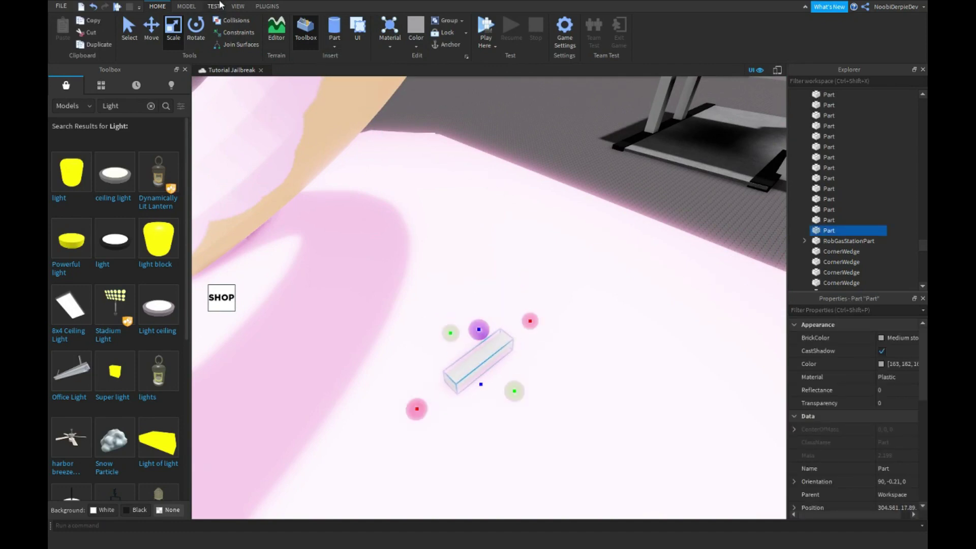
{"action": "left_click_drag", "start_coordinate": [474, 308], "coordinate": [393, 474]}
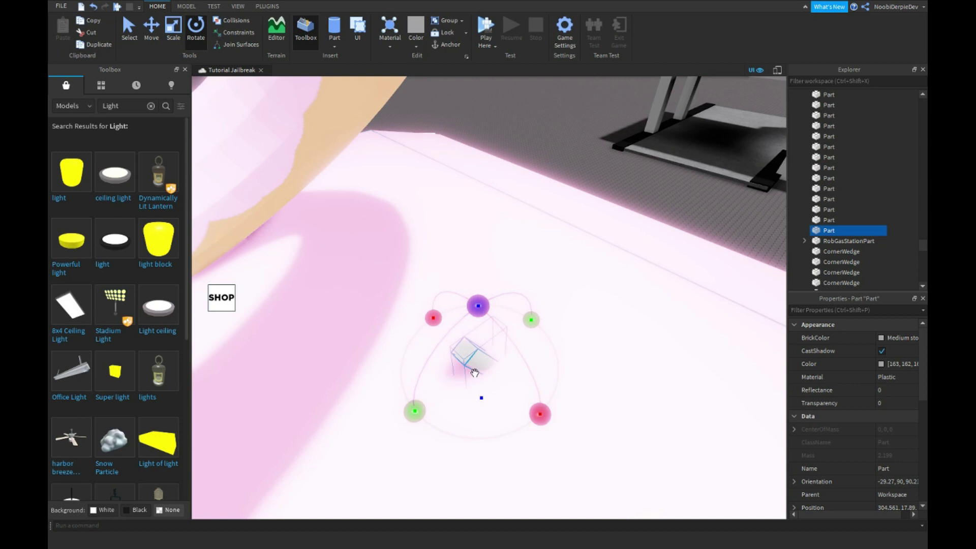
{"action": "left_click_drag", "start_coordinate": [443, 367], "coordinate": [445, 367]}
{"action": "right_click_drag", "start_coordinate": [444, 367], "coordinate": [444, 366]}
- Scale the upright part into a tall support pillar that reaches into the donut
{"action": "left_click", "coordinate": [175, 32]}
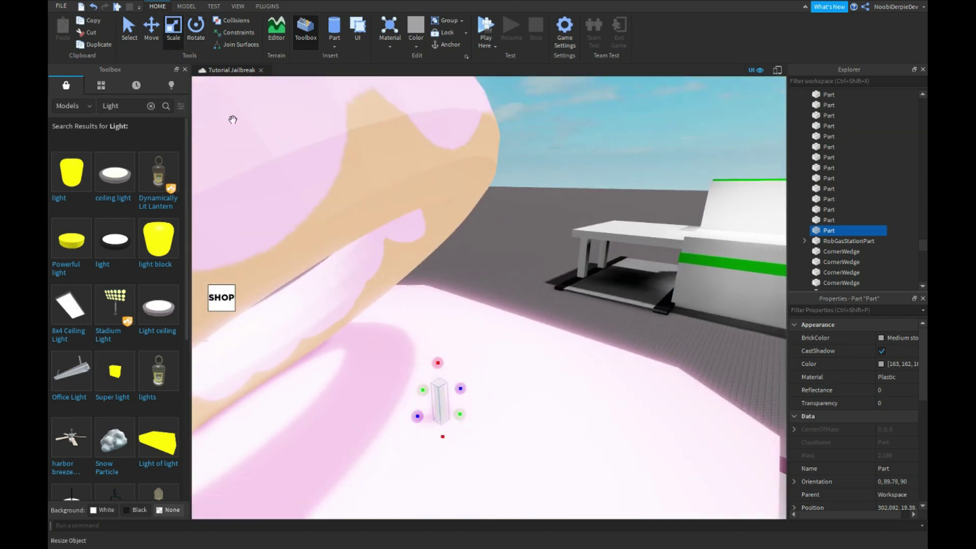
{"action": "left_click_drag", "start_coordinate": [416, 162], "coordinate": [414, 160]}
{"action": "right_click_drag", "start_coordinate": [415, 161], "coordinate": [418, 163]}
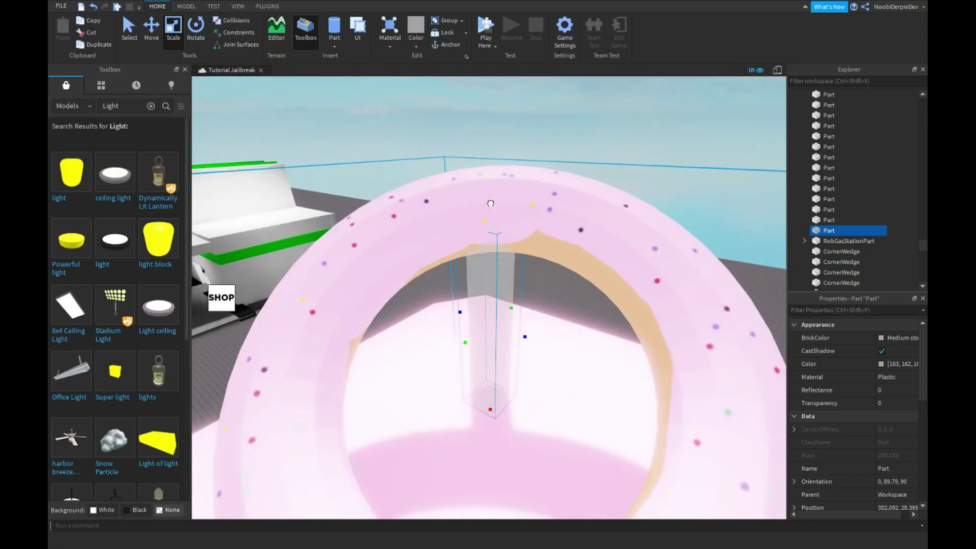
{"action": "right_click_drag", "start_coordinate": [565, 249], "coordinate": [565, 249]}
- Recolour the donut's support pillar light pink
{"action": "left_click", "coordinate": [887, 338]}
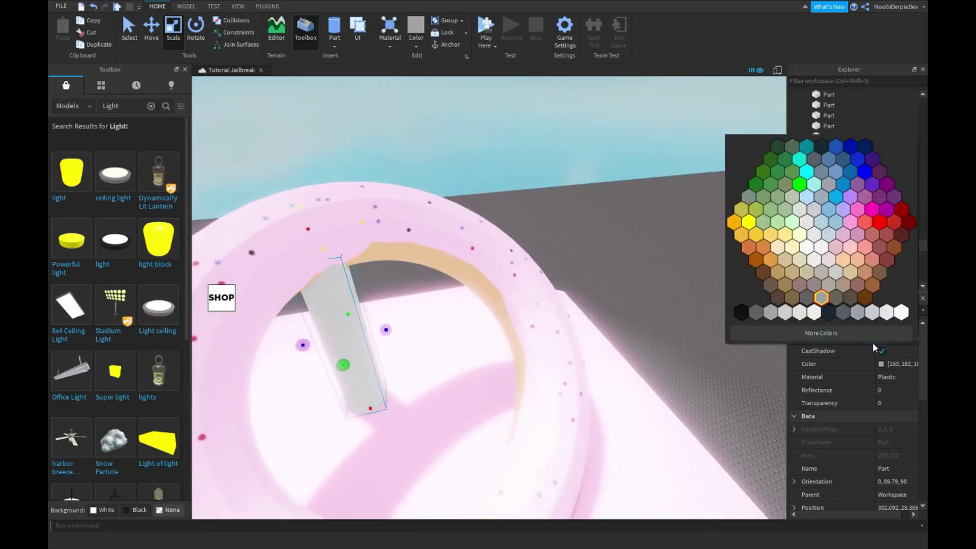
{"action": "left_click", "coordinate": [852, 221]}
{"action": "left_click", "coordinate": [617, 189]}
{"action": "key", "text": "w"}
{"action": "right_click_drag", "start_coordinate": [650, 160], "coordinate": [651, 159]}
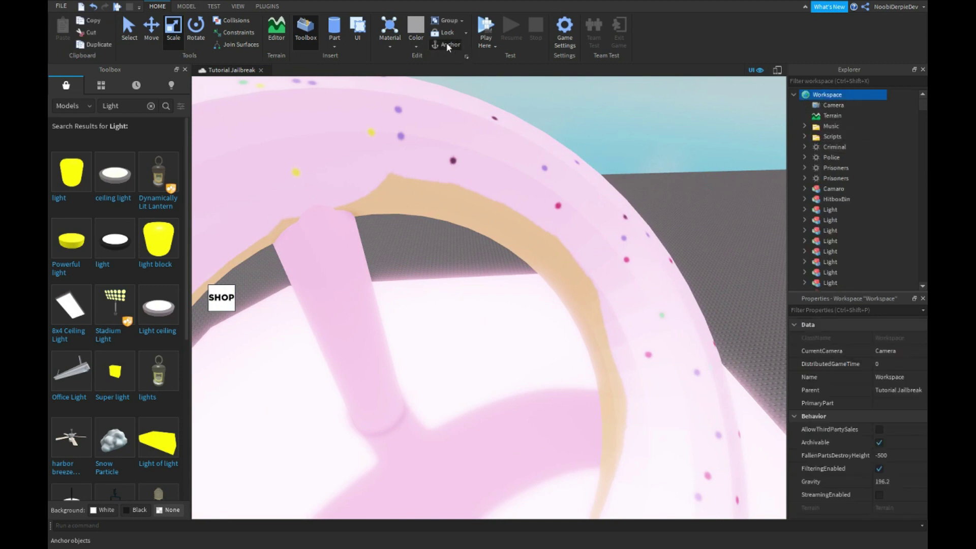
- Duplicate BillboardGui and RobbingGUI in StarterGui and name the copies BillboardGui2 and RobbingGUI2
{"action": "left_click", "coordinate": [608, 138]}
{"action": "key", "text": "w"}
{"action": "mouse_move", "coordinate": [608, 139]}
{"action": "right_mouse_down"}
{"action": "mouse_move", "coordinate": [616, 136]}
{"action": "mouse_move", "coordinate": [608, 138]}
{"action": "right_mouse_up"}
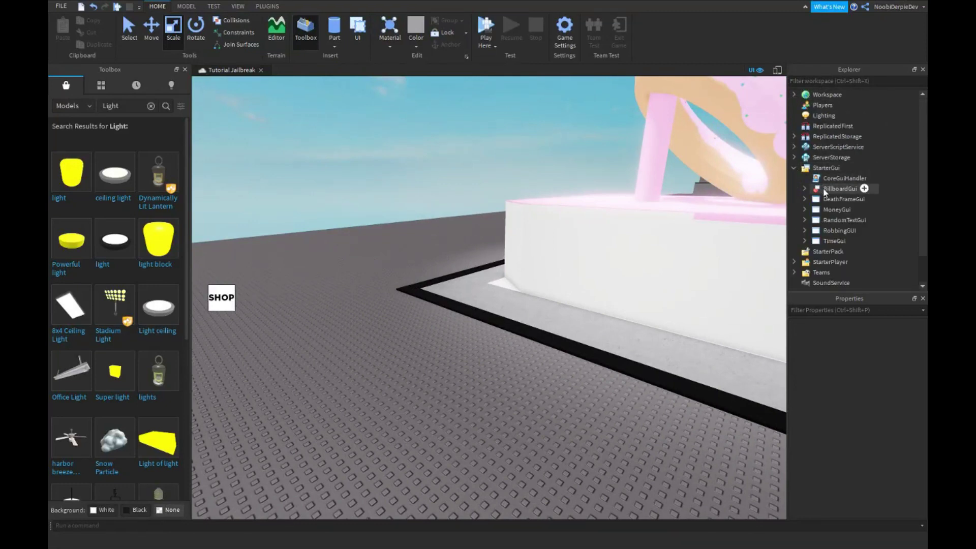
{"action": "left_click", "coordinate": [825, 190]}
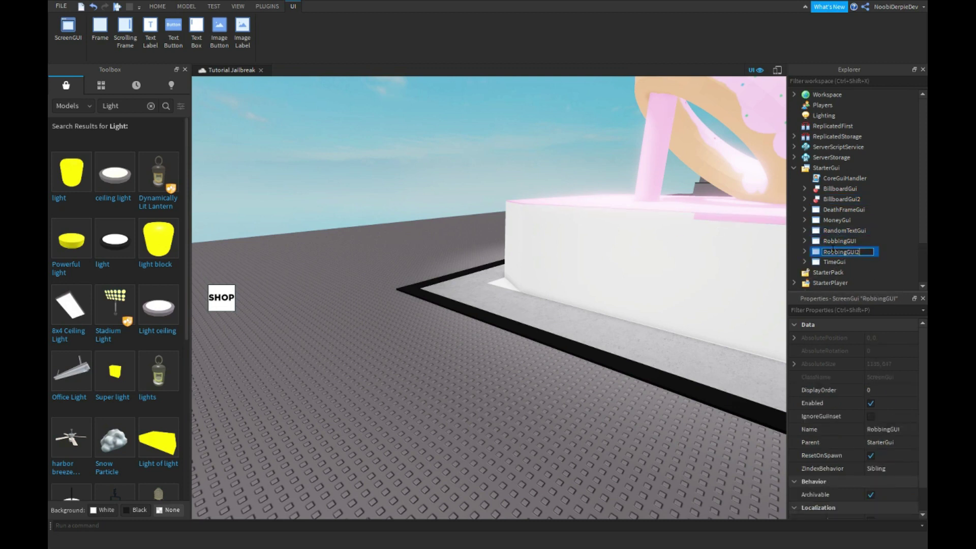
- Filter the Explorer for "rob" to find the gas station's robbery objects
{"action": "right_click_drag", "start_coordinate": [551, 249], "coordinate": [529, 249]}
{"action": "key", "text": "d"}
{"action": "left_click", "coordinate": [841, 81]}
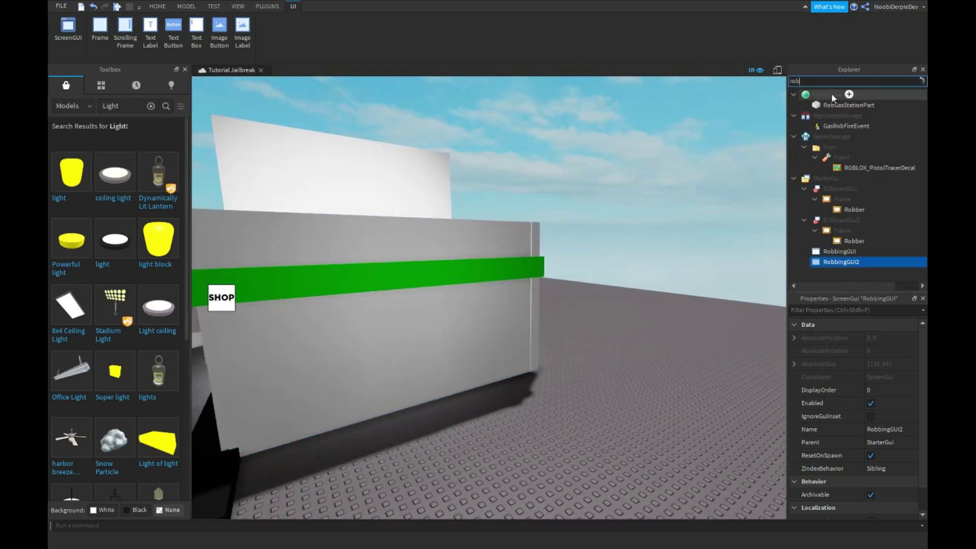
- Duplicate RobGasStationPart, name the copy RobDonutStorePart, and move it onto the floor inside the donut shop
{"action": "left_click", "coordinate": [843, 105]}
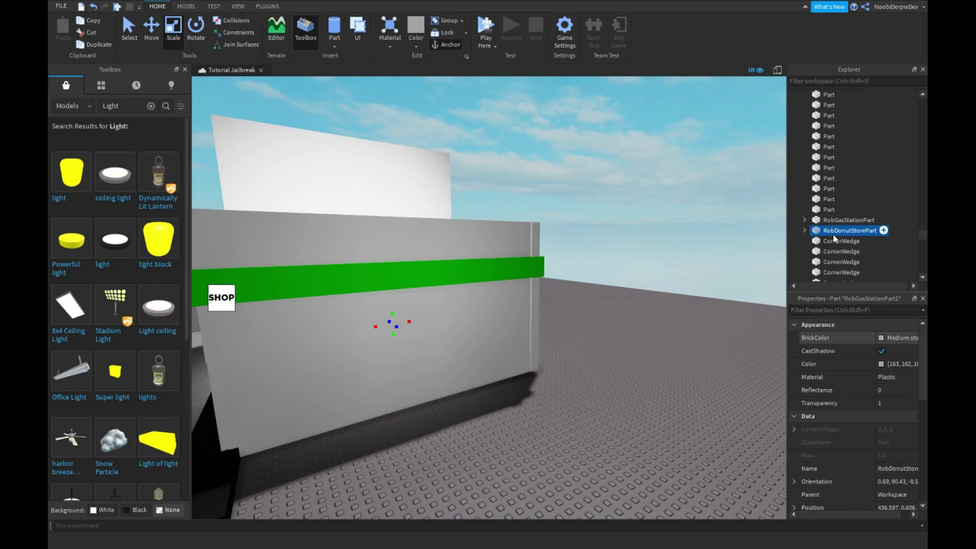
{"action": "left_click_drag", "start_coordinate": [422, 352], "coordinate": [474, 318]}
{"action": "right_click_drag", "start_coordinate": [393, 308], "coordinate": [531, 364]}
{"action": "scroll", "coordinate": [521, 364], "scroll_direction": "down", "scroll_amount": 3}
{"action": "left_click_drag", "start_coordinate": [510, 365], "coordinate": [407, 336]}
{"action": "right_click_drag", "start_coordinate": [591, 327], "coordinate": [456, 295]}
{"action": "left_click_drag", "start_coordinate": [456, 295], "coordinate": [540, 287]}
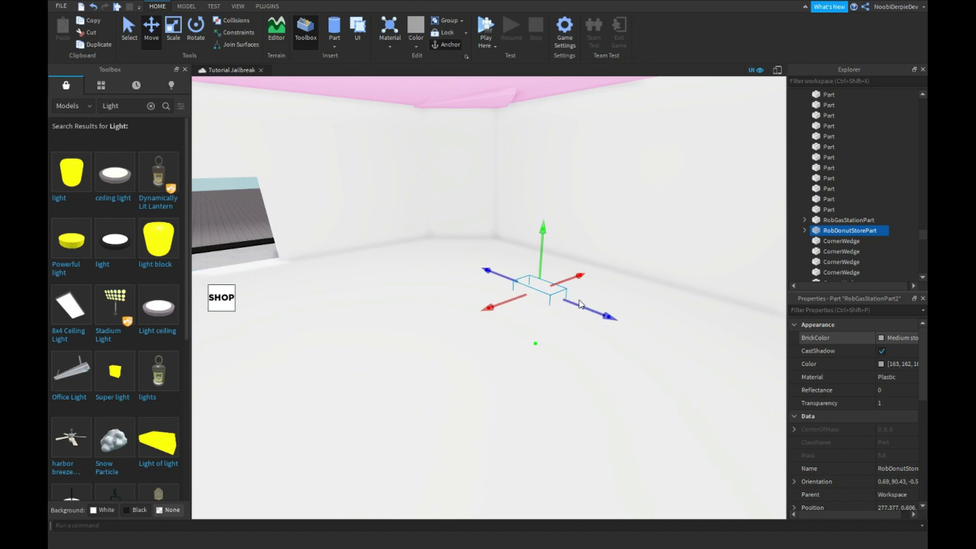
- Set RobDonutStorePart's Transparency to 0
{"action": "left_click", "coordinate": [902, 404]}
{"action": "type", "text": "0"}
{"action": "key", "text": "Return"}
{"action": "right_click_drag", "start_coordinate": [601, 346], "coordinate": [303, 222]}
{"action": "key", "text": "w"}
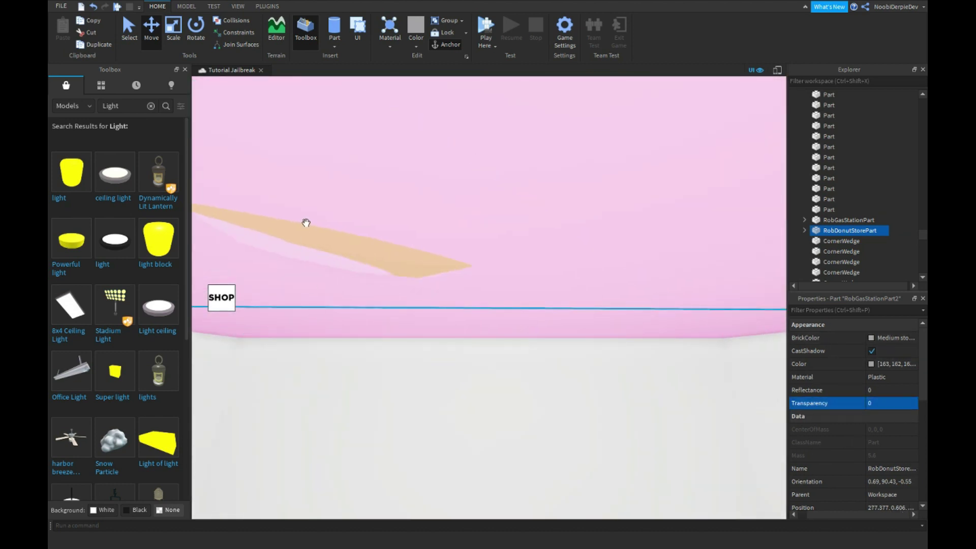
{"action": "left_click", "coordinate": [336, 231]}
{"action": "scroll", "coordinate": [351, 227], "scroll_direction": "down", "scroll_amount": 3}
{"action": "scroll", "coordinate": [366, 223], "scroll_direction": "down", "scroll_amount": 1}
{"action": "left_click_drag", "start_coordinate": [496, 251], "coordinate": [493, 236]}
{"action": "right_click_drag", "start_coordinate": [498, 229], "coordinate": [380, 272]}
{"action": "left_click", "coordinate": [381, 272]}
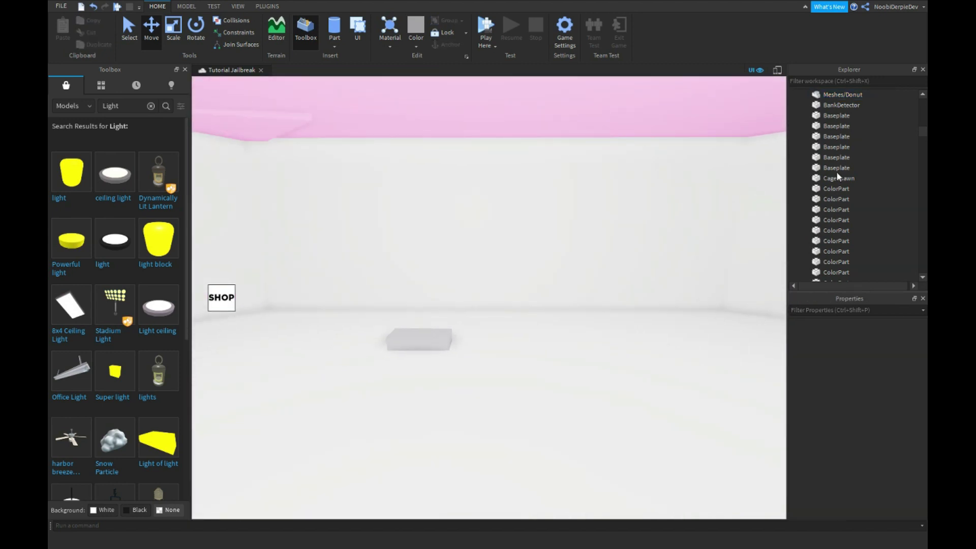
- Inspect the Open BoolValue inside RobDonutStorePart
{"action": "left_click", "coordinate": [830, 149]}
{"action": "scroll", "coordinate": [830, 151], "scroll_direction": "up", "scroll_amount": 15}
{"action": "left_click", "coordinate": [795, 94]}
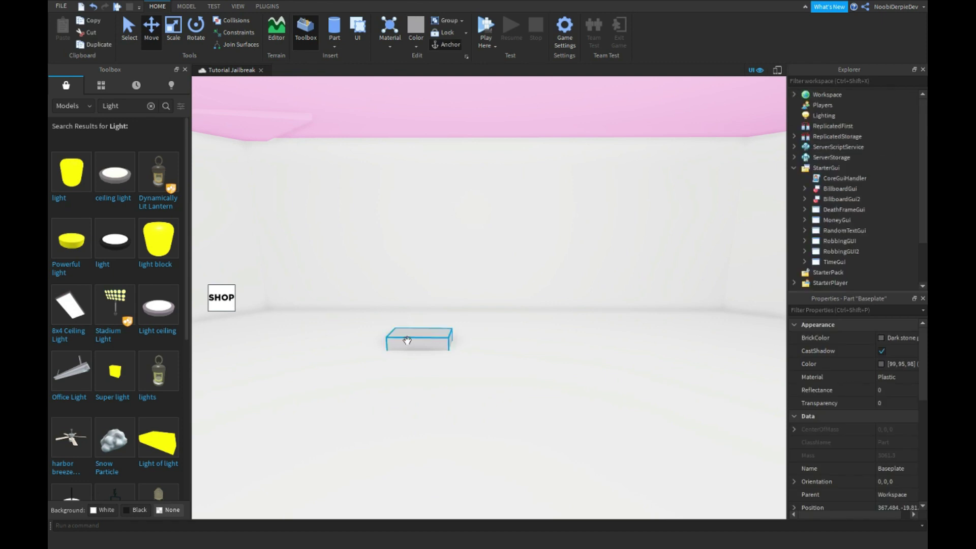
{"action": "left_click", "coordinate": [407, 341]}
{"action": "scroll", "coordinate": [816, 230], "scroll_direction": "down", "scroll_amount": 4}
{"action": "left_click", "coordinate": [804, 158]}
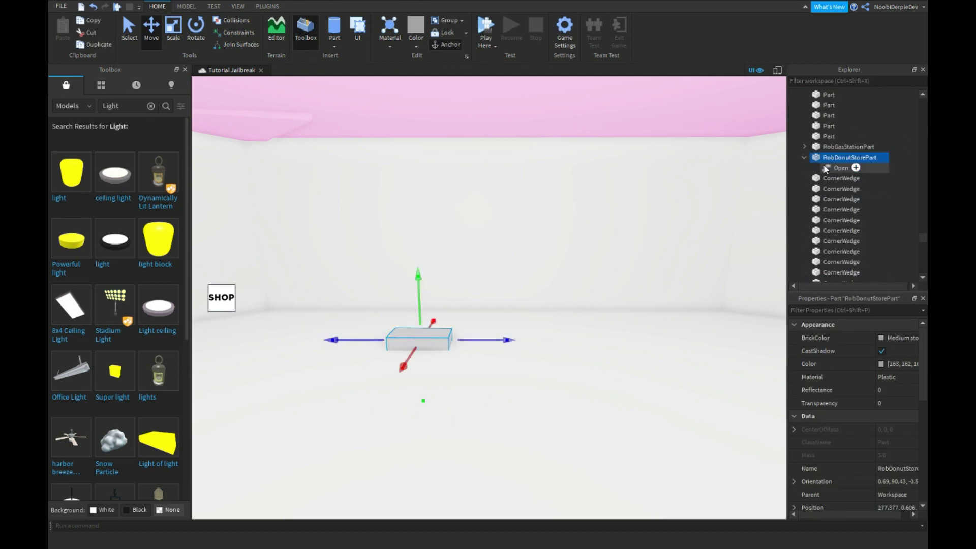
{"action": "left_click", "coordinate": [825, 169]}
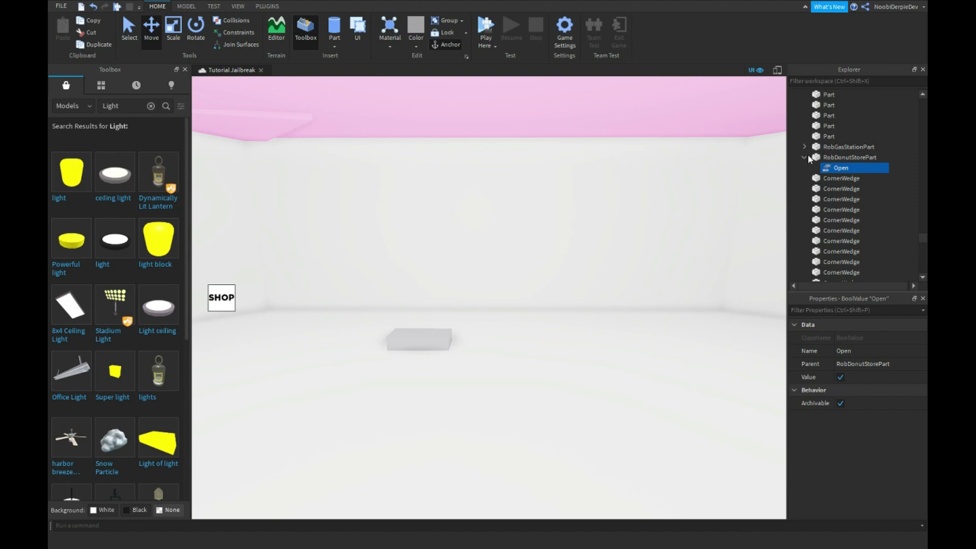
{"action": "left_click", "coordinate": [804, 157]}
- Look through the MoneyGiver script in the workspace's Scripts folder and the CoreGuiHandler script in StarterGui for the robbery code
{"action": "scroll", "coordinate": [803, 137], "scroll_direction": "up", "scroll_amount": 10}
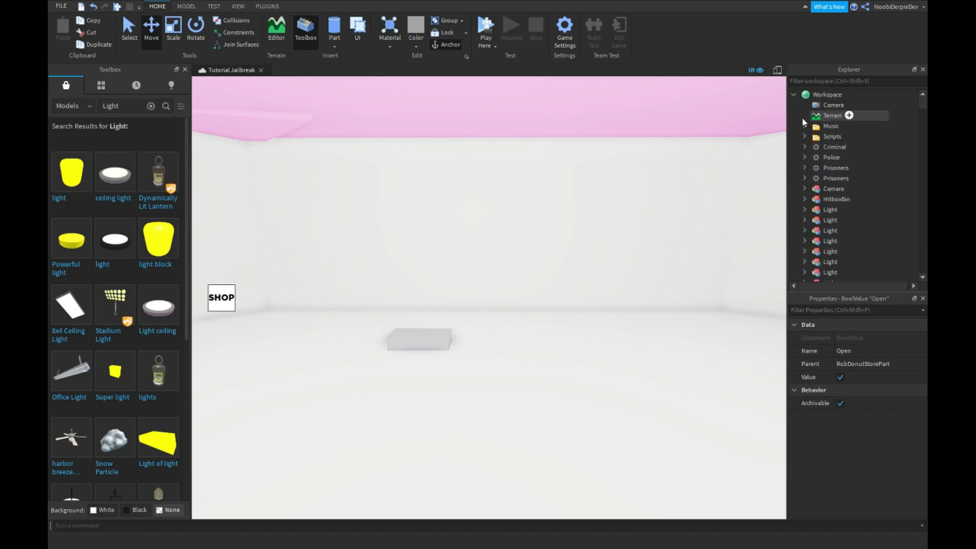
{"action": "left_click", "coordinate": [804, 137]}
{"action": "left_click", "coordinate": [804, 137]}
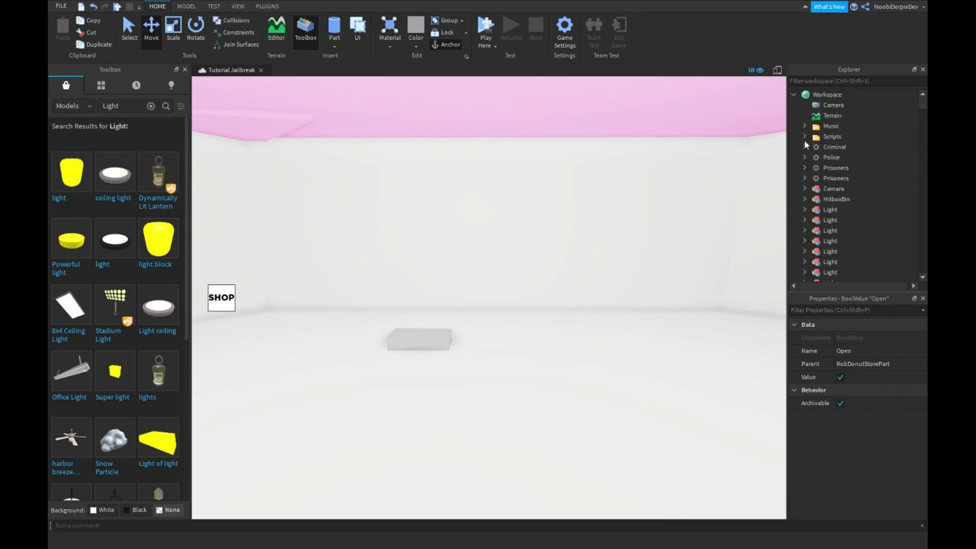
{"action": "left_click", "coordinate": [805, 137]}
{"action": "left_click", "coordinate": [828, 179]}
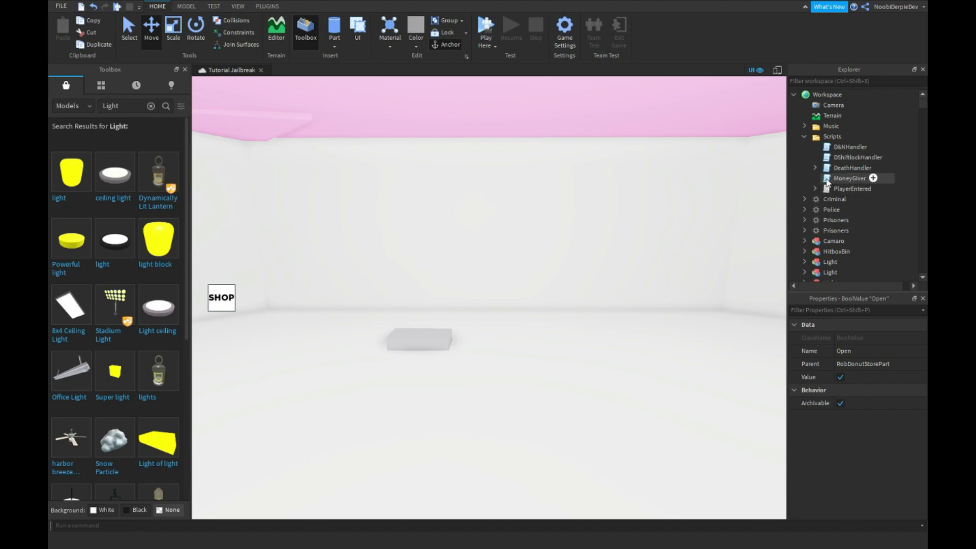
{"action": "double_click", "coordinate": [827, 179]}
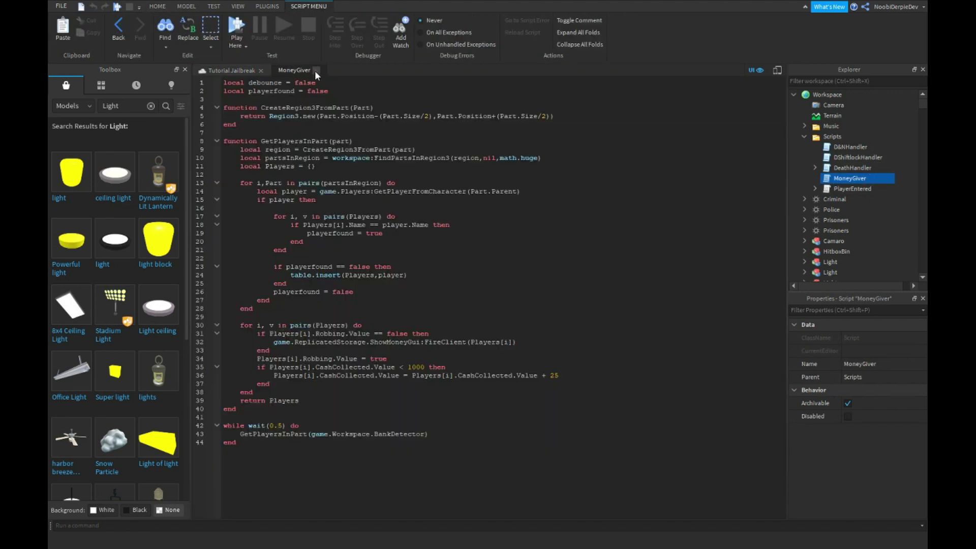
{"action": "left_click", "coordinate": [316, 70]}
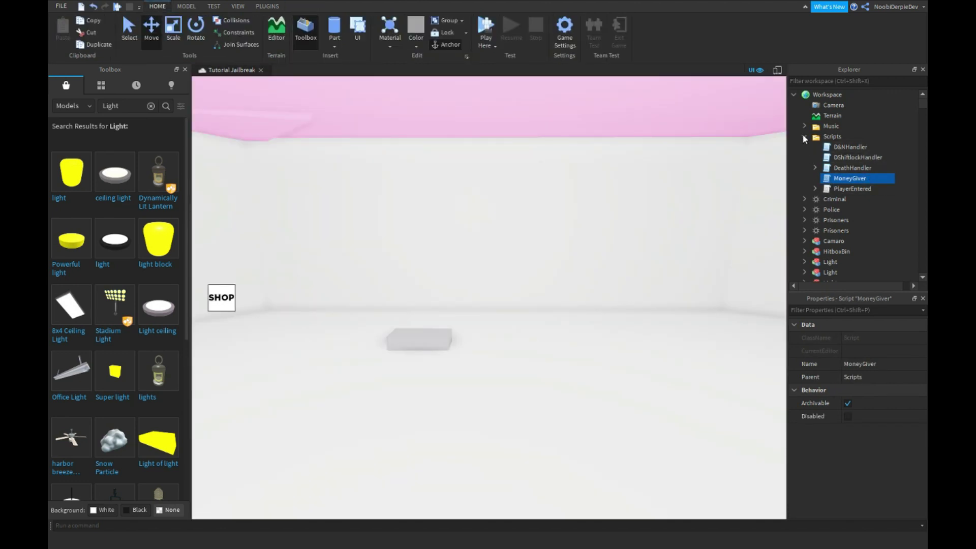
{"action": "left_click", "coordinate": [803, 136]}
{"action": "left_click", "coordinate": [793, 95]}
{"action": "double_click", "coordinate": [826, 179]}
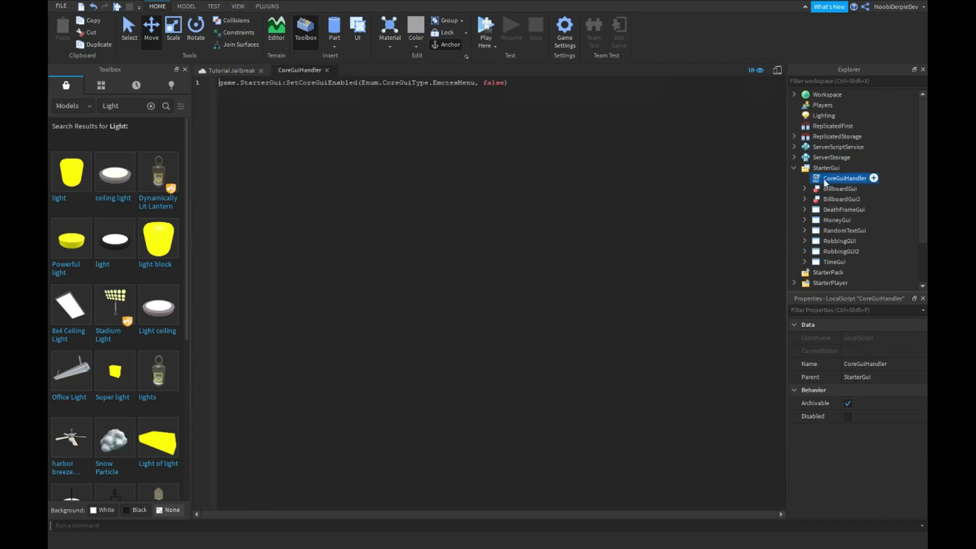
{"action": "left_click", "coordinate": [327, 70]}
{"action": "scroll", "coordinate": [816, 147], "scroll_direction": "down", "scroll_amount": 1}
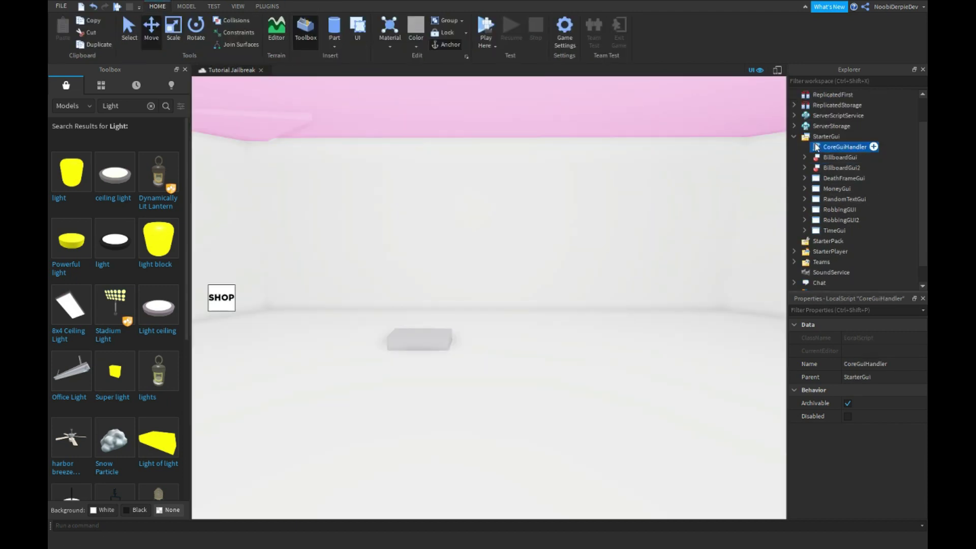
- Duplicate GasStationHandler in ServerScriptService, name the copy DonutStoreHandler, and open its code
{"action": "left_click", "coordinate": [794, 116]}
{"action": "scroll", "coordinate": [821, 128], "scroll_direction": "up", "scroll_amount": 2}
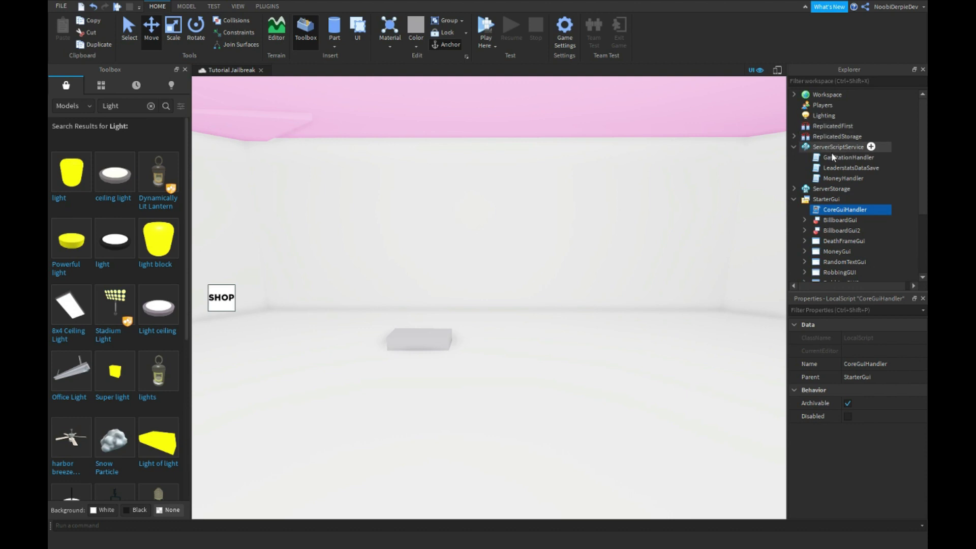
{"action": "left_click", "coordinate": [829, 157]}
{"action": "key", "text": "ctrl+d"}
{"action": "left_click", "coordinate": [830, 148]}
{"action": "left_click", "coordinate": [828, 176]}
{"action": "left_click", "coordinate": [830, 171]}
{"action": "key", "text": "F2"}
{"action": "type", "text": "DonutStoreHandler"}
{"action": "key", "text": "Return"}
{"action": "double_click", "coordinate": [828, 169]}
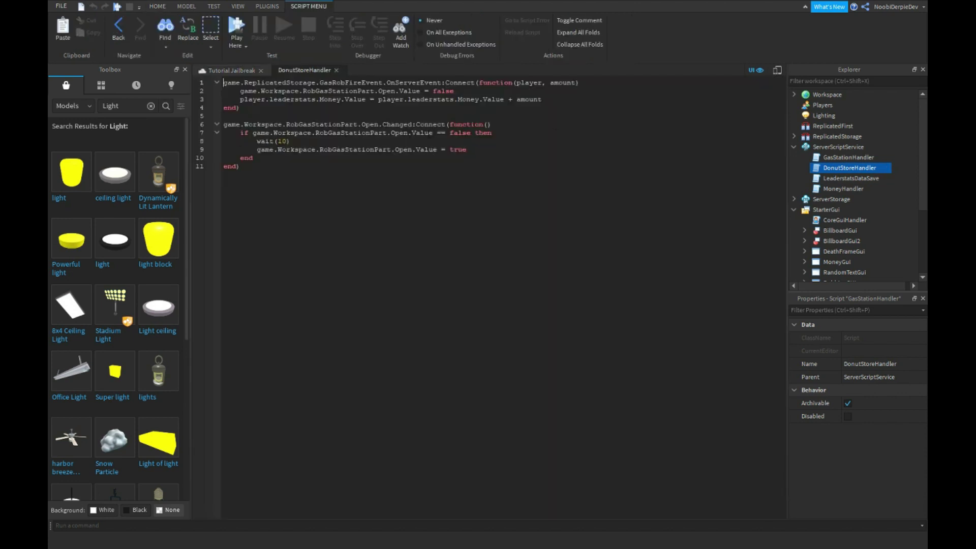
- Duplicate the GasRobFireEvent remote event in ReplicatedStorage and name the copy DonutStoreFireEvent
{"action": "left_click", "coordinate": [794, 136]}
{"action": "left_click", "coordinate": [833, 126]}
{"action": "key", "text": "ctrl+d"}
{"action": "double_click", "coordinate": [838, 140]}
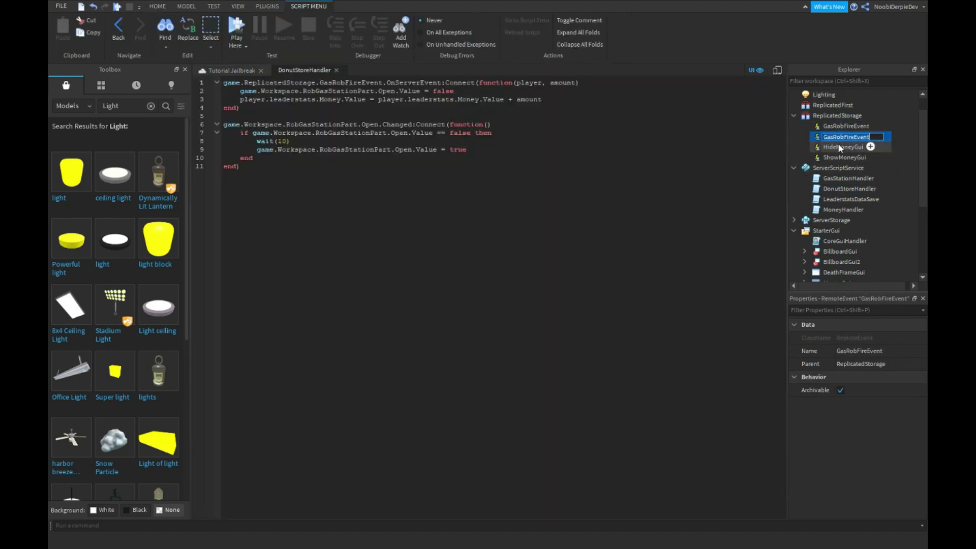
{"action": "type", "text": "DonutStoreFireEvent"}
{"action": "key", "text": "Return"}
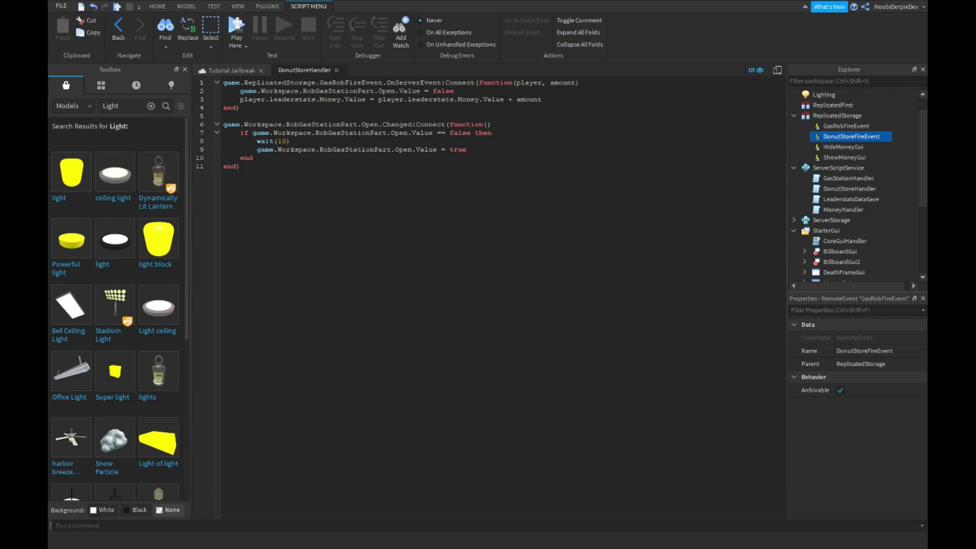
- Replace every RobGasStationPart reference in the DonutStoreHandler script with RobDonutStorePart, copying the part's name
{"action": "double_click", "coordinate": [356, 133]}
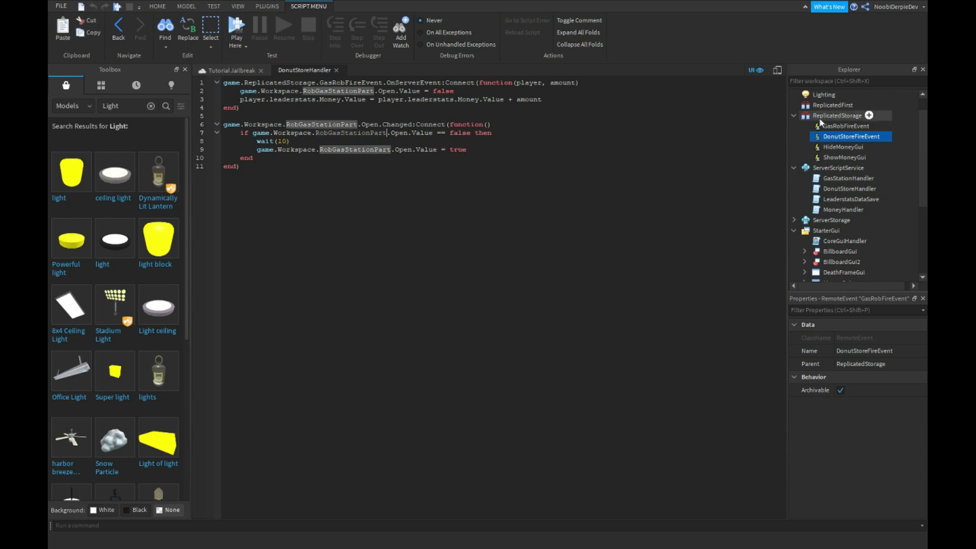
{"action": "left_click", "coordinate": [232, 70]}
{"action": "left_click", "coordinate": [434, 349]}
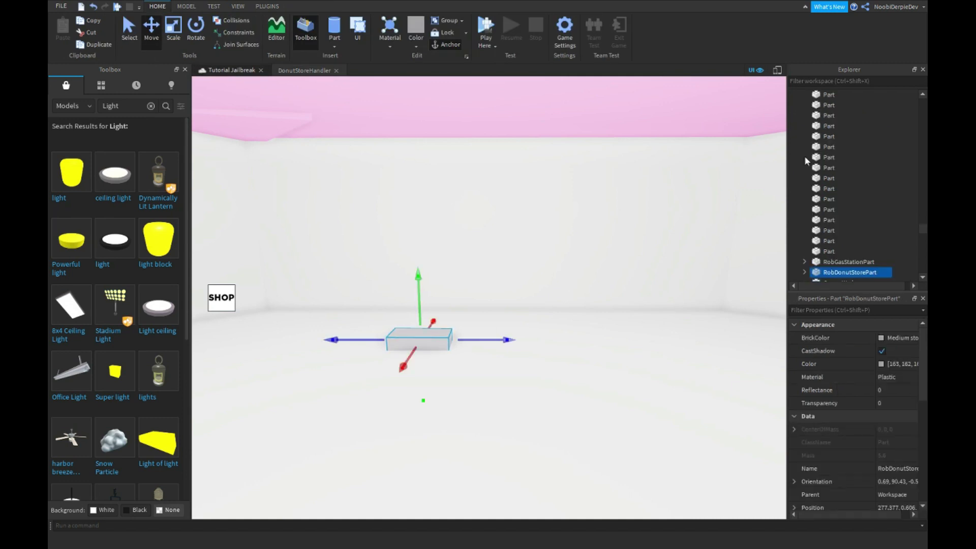
{"action": "double_click", "coordinate": [844, 272]}
{"action": "key", "text": "ctrl+c"}
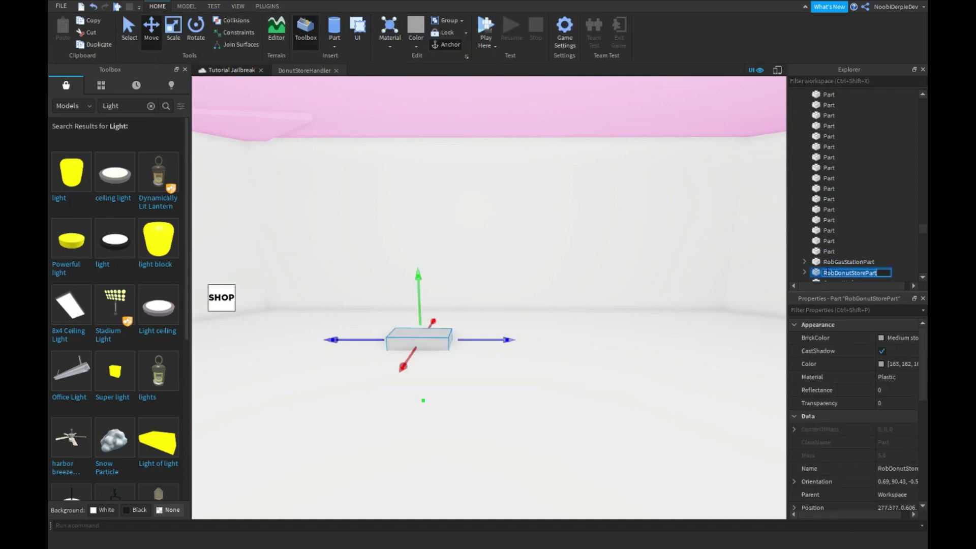
{"action": "left_click", "coordinate": [828, 167]}
{"action": "left_click", "coordinate": [304, 70]}
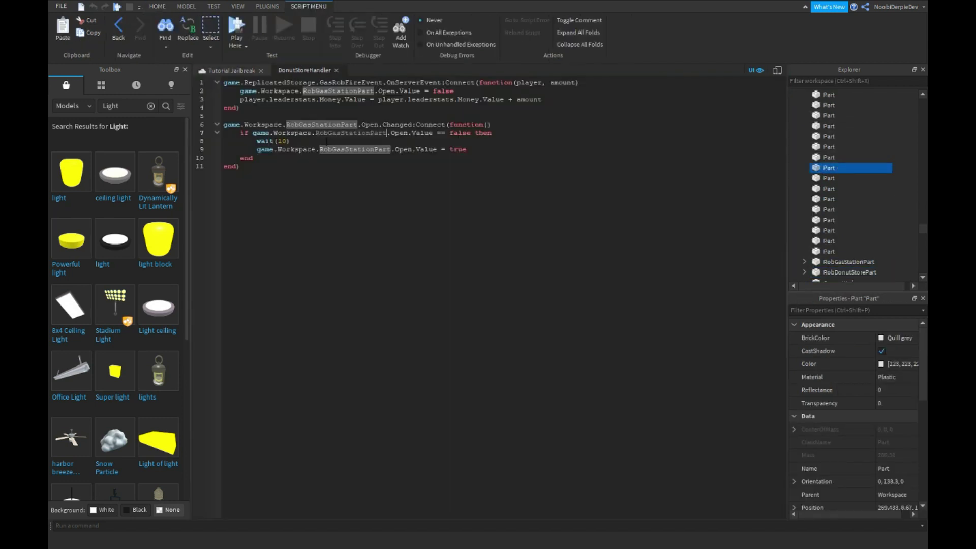
{"action": "double_click", "coordinate": [319, 125]}
{"action": "key", "text": "ctrl+v"}
{"action": "double_click", "coordinate": [343, 133]}
{"action": "key", "text": "ctrl+v"}
{"action": "double_click", "coordinate": [351, 150]}
{"action": "key", "text": "ctrl+v"}
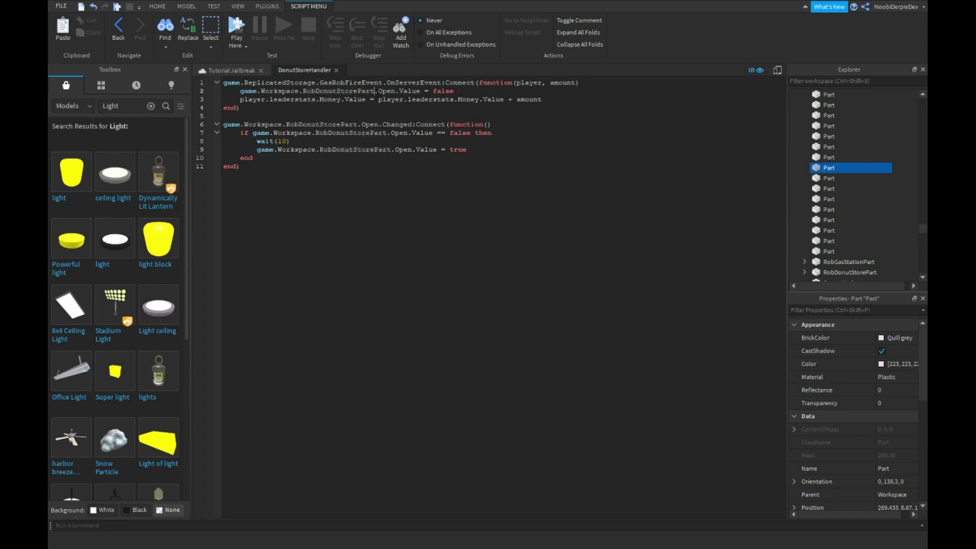
- Change the remote event on line 1 of DonutStoreHandler from GasRobFireEvent to DonutStoreFireEvent
{"action": "key", "text": "BackSpace"}
{"action": "key", "text": "BackSpace"}
{"action": "key", "text": "BackSpace"}
{"action": "key", "text": "BackSpace"}
{"action": "key", "text": "BackSpace"}
{"action": "key", "text": "BackSpace"}
{"action": "key", "text": "BackSpace"}
{"action": "key", "text": "BackSpace"}
{"action": "key", "text": "BackSpace"}
{"action": "key", "text": "BackSpace"}
{"action": "key", "text": "BackSpace"}
{"action": "key", "text": "BackSpace"}
{"action": "key", "text": "BackSpace"}
{"action": "key", "text": "BackSpace"}
{"action": "key", "text": "BackSpace"}
{"action": "type", "text": "DonutStoreFi"}
{"action": "type", "text": "reEvent"}
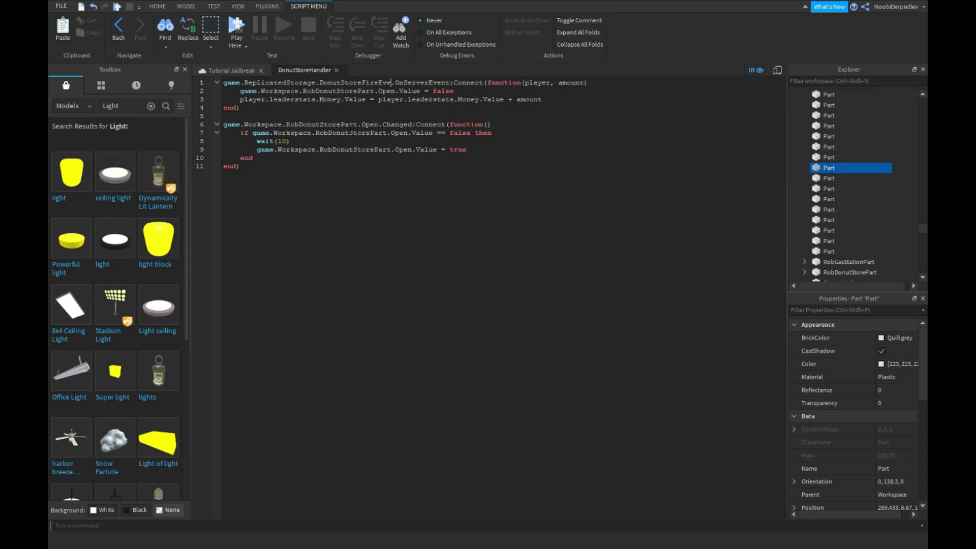
- Open the LocalScript inside BillboardGui2's Frame in StarterGui
{"action": "left_click", "coordinate": [239, 71]}
{"action": "left_click", "coordinate": [823, 138]}
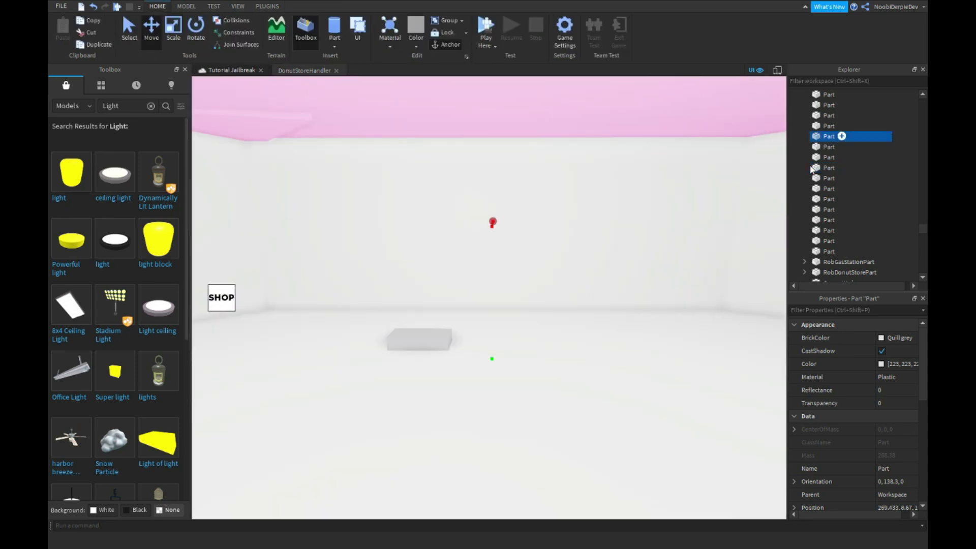
{"action": "scroll", "coordinate": [824, 162], "scroll_direction": "up", "scroll_amount": 20}
{"action": "left_click", "coordinate": [791, 95]}
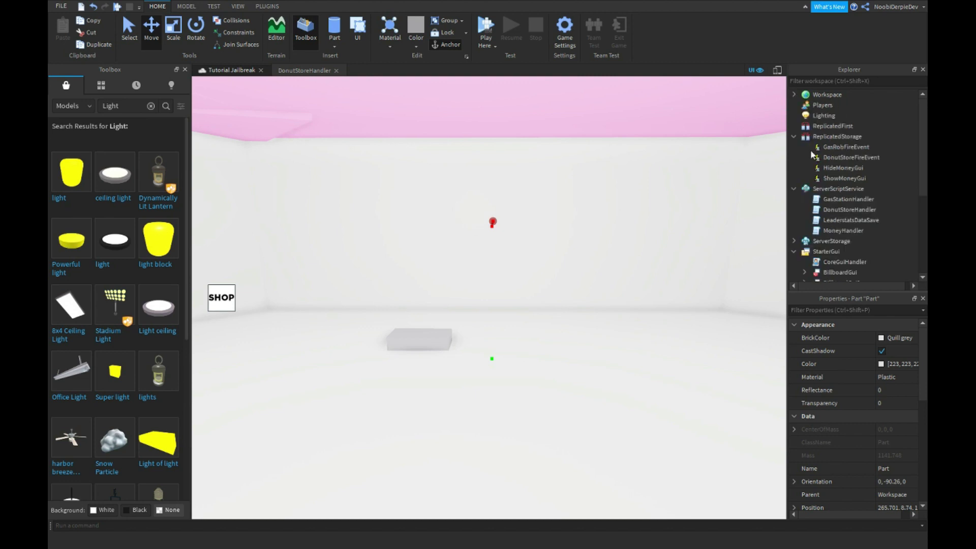
{"action": "left_click", "coordinate": [794, 147]}
{"action": "left_click", "coordinate": [794, 147]}
{"action": "left_click", "coordinate": [844, 199]}
{"action": "left_click", "coordinate": [805, 200]}
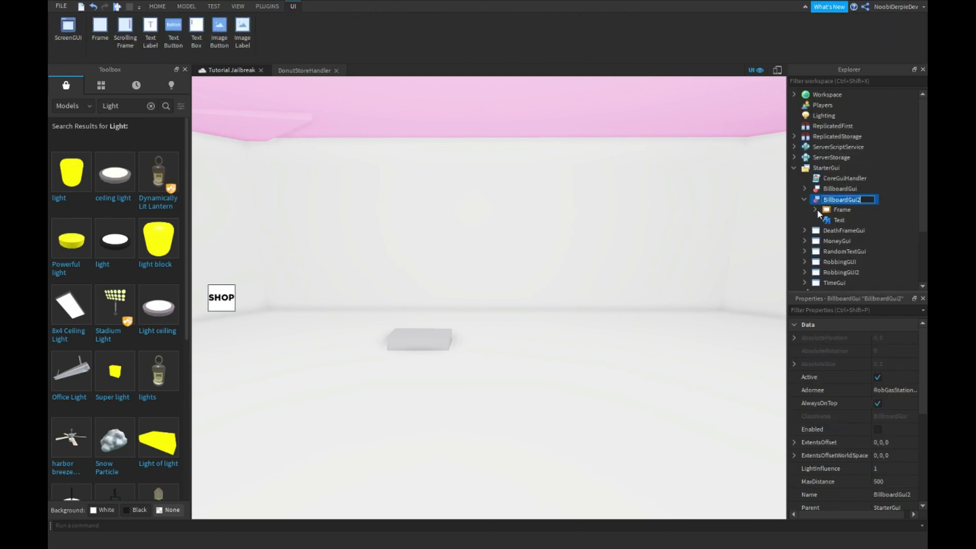
{"action": "left_click", "coordinate": [815, 209]}
{"action": "double_click", "coordinate": [859, 220]}
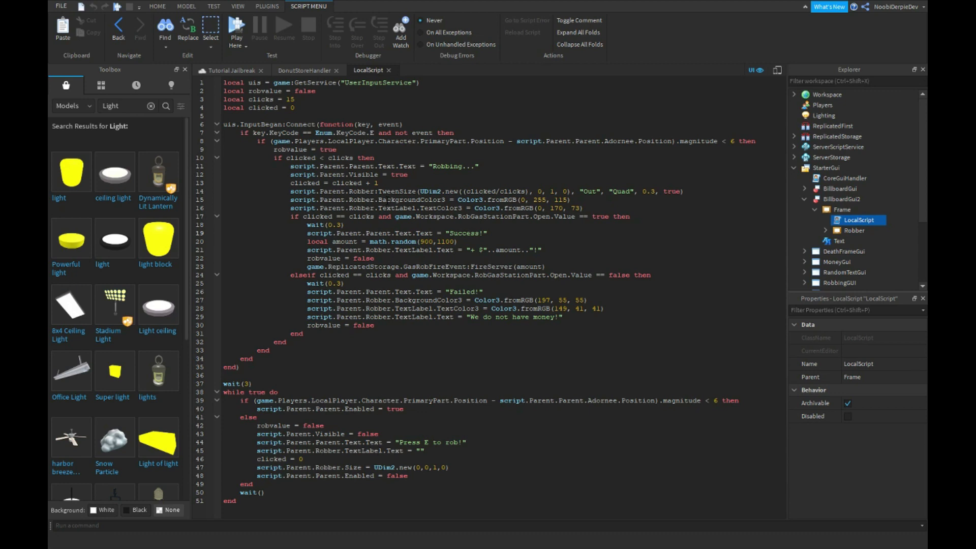
- Replace both RobGasStationPart references in BillboardGui2's LocalScript with RobDonutStorePart
{"action": "double_click", "coordinate": [483, 217]}
{"action": "key", "text": "ctrl+v"}
{"action": "double_click", "coordinate": [513, 275]}
{"action": "key", "text": "ctrl+v"}
- Make the FireServer call on line 23 of BillboardGui2's LocalScript use DonutStoreFireEvent
{"action": "double_click", "coordinate": [424, 267]}
{"action": "key", "text": "BackSpace"}
{"action": "type", "text": "DonutSto"}
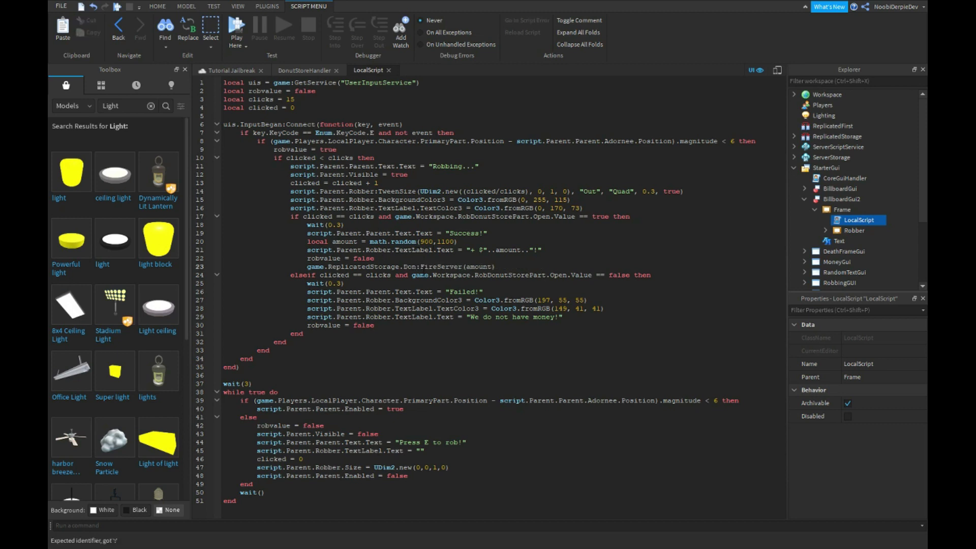
{"action": "type", "text": "reFireEvent"}
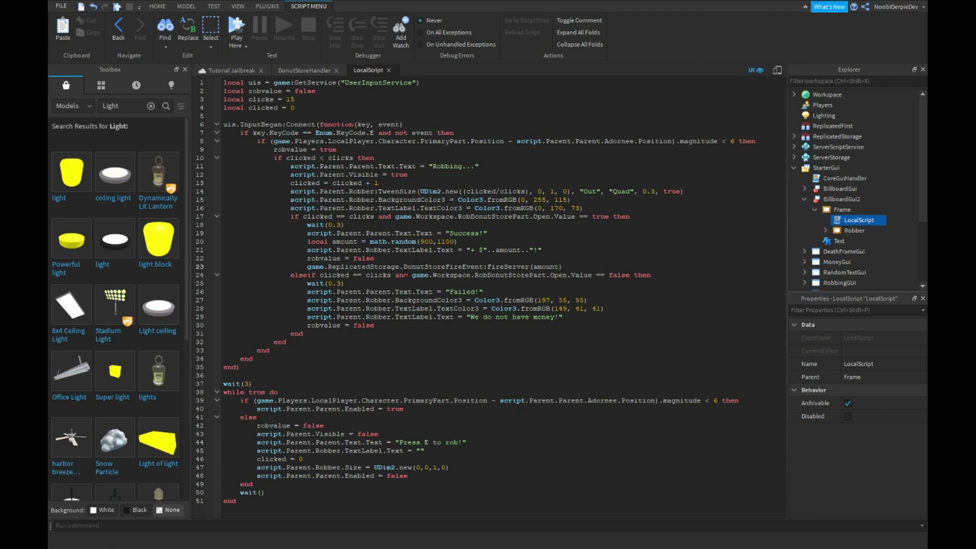
- Start a playtest of the game in front of the donut shop
{"action": "left_click", "coordinate": [243, 75]}
{"action": "right_click_drag", "start_coordinate": [405, 257], "coordinate": [722, 115]}
{"action": "key", "text": "s"}
{"action": "left_click", "coordinate": [820, 95]}
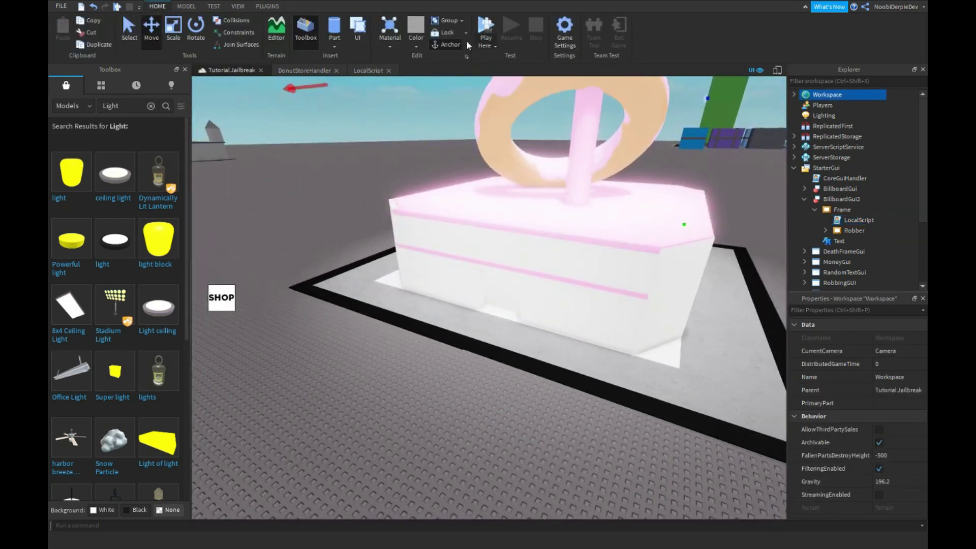
{"action": "left_click", "coordinate": [485, 39]}
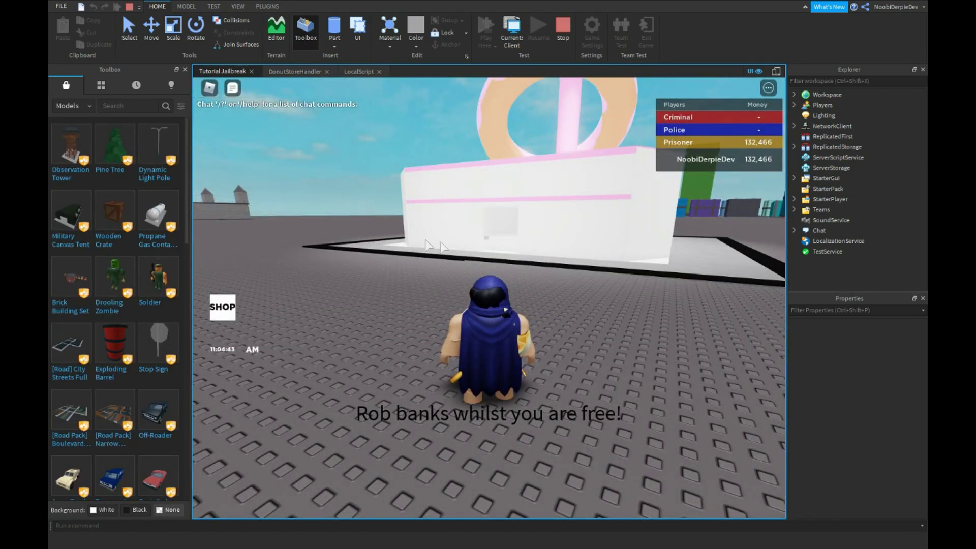
- Check the client log in the Developer Console and walk the character into the donut shop beside the robbery part
{"action": "right_click_drag", "start_coordinate": [503, 268], "coordinate": [533, 269]}
{"action": "key", "text": "F9"}
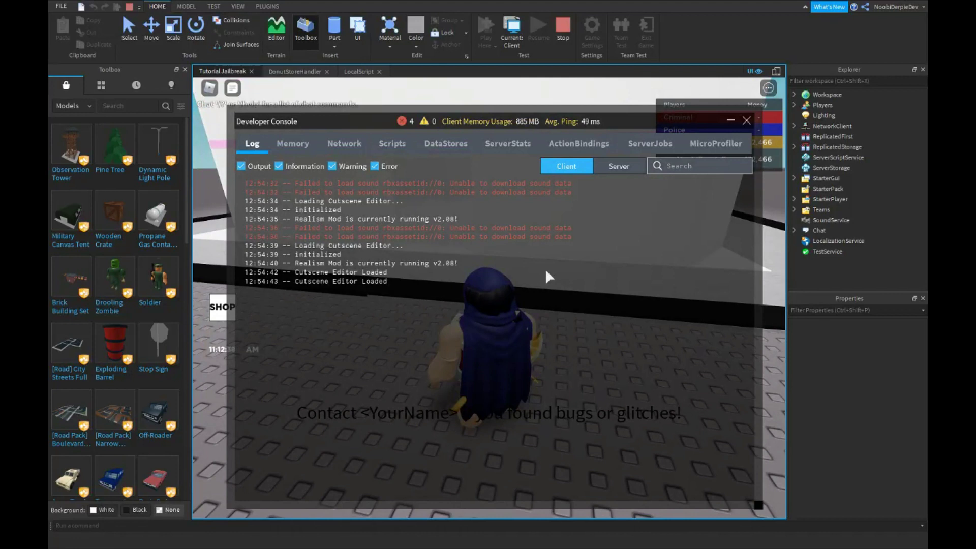
{"action": "key", "text": "F9"}
{"action": "right_click_drag", "start_coordinate": [546, 272], "coordinate": [503, 266]}
{"action": "scroll", "coordinate": [503, 266], "scroll_direction": "up", "scroll_amount": 6}
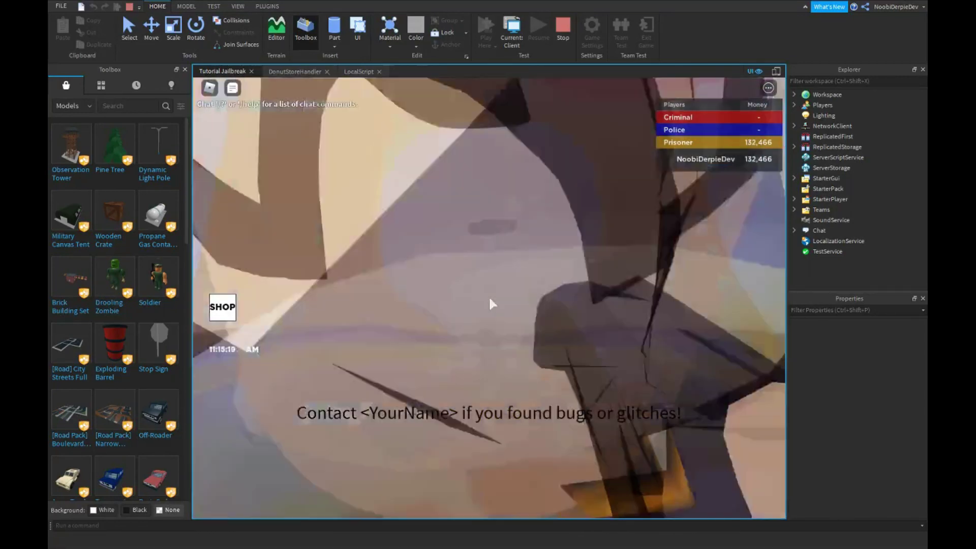
{"action": "scroll", "coordinate": [492, 304], "scroll_direction": "down", "scroll_amount": 5}
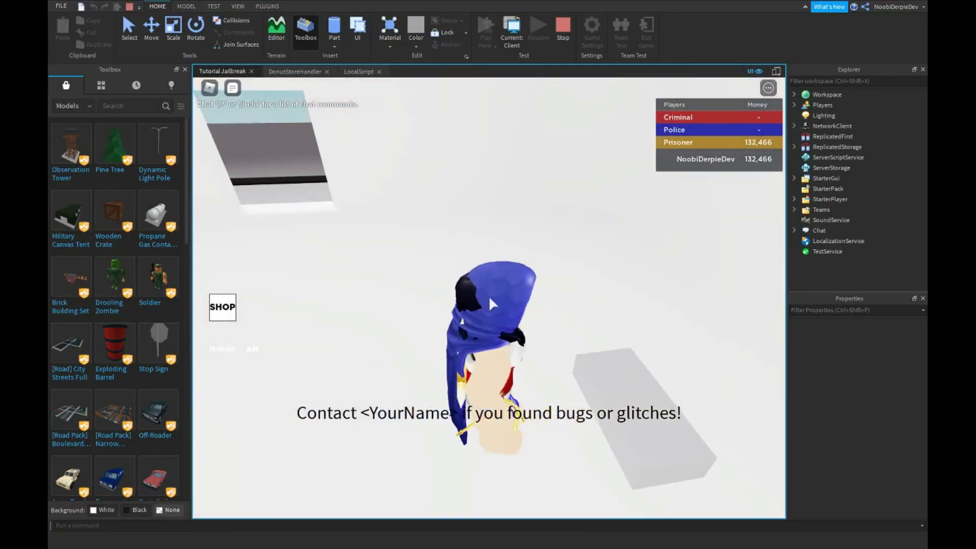
- Recheck the client log in the Developer Console and move the character around the robbery part inside the donut shop
{"action": "key", "text": "F9"}
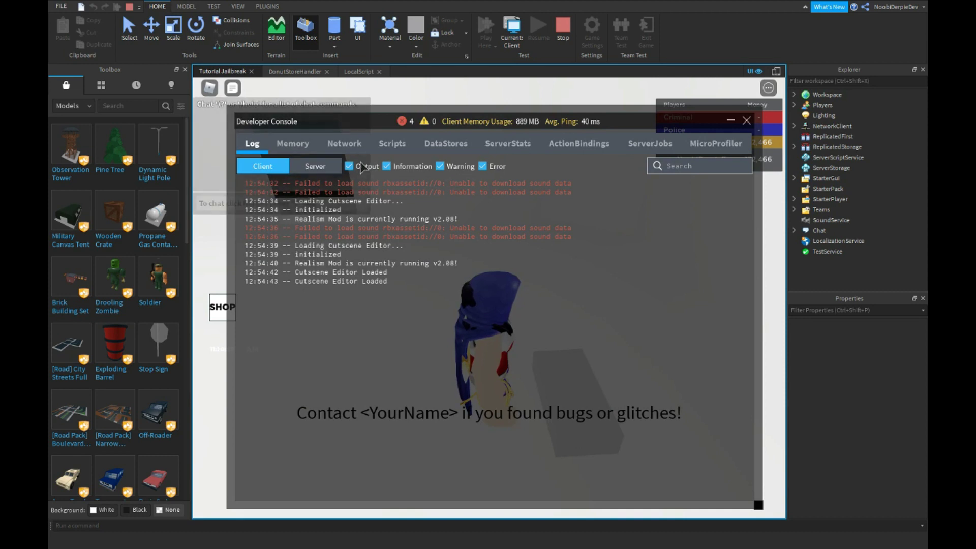
{"action": "key", "text": "F9"}
{"action": "key", "text": "s"}
{"action": "key", "text": "w"}
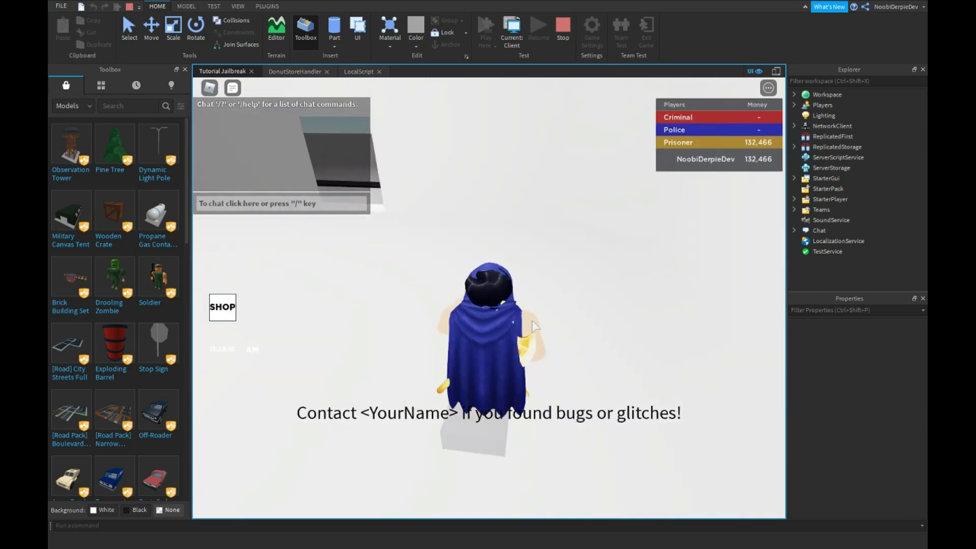
{"action": "key", "text": "d"}
{"action": "key", "text": "space"}
{"action": "key", "text": "space"}
{"action": "key", "text": "space"}
{"action": "key", "text": "s"}
{"action": "key", "text": "a"}
{"action": "key", "text": "w"}
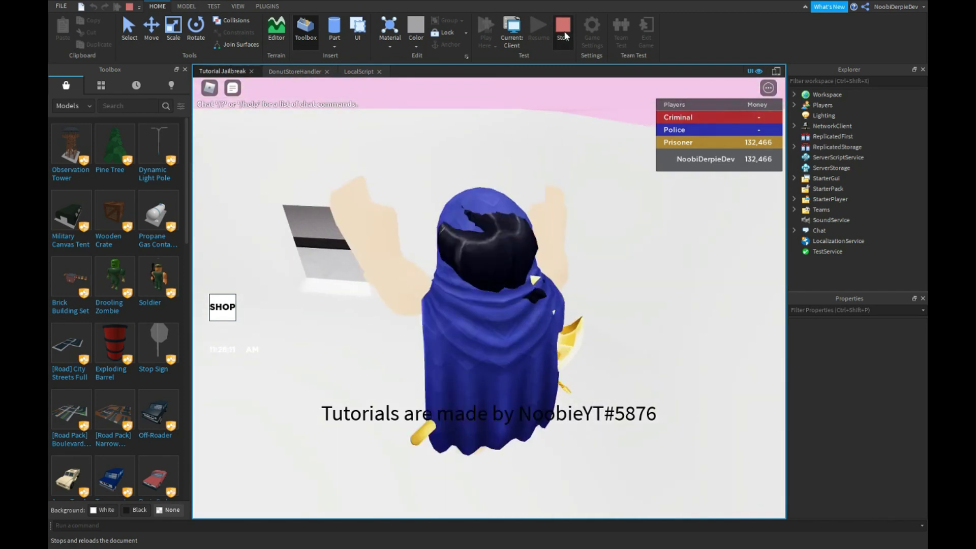
- Stop the playtest and review the DonutStoreHandler script and BillboardGui2's LocalScript
{"action": "left_click", "coordinate": [562, 32]}
{"action": "left_click", "coordinate": [307, 72]}
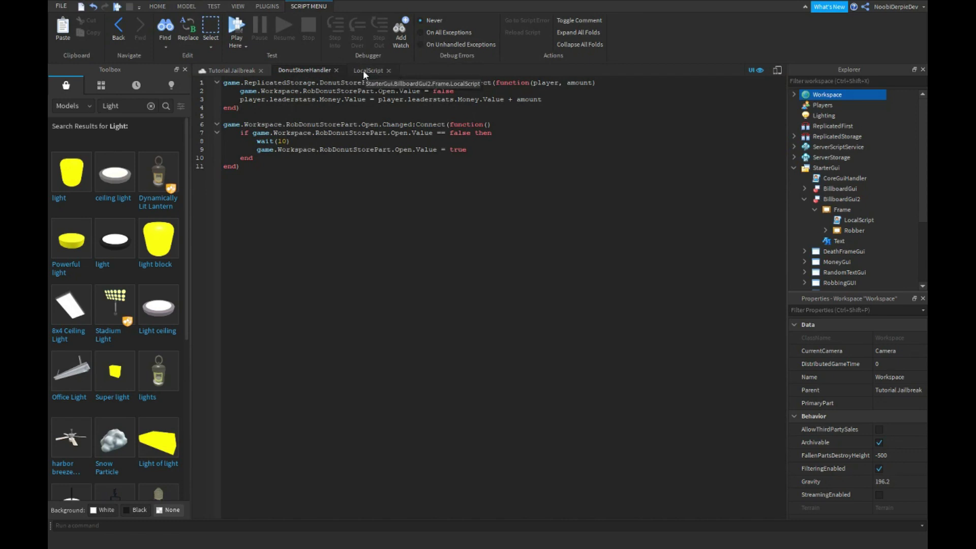
{"action": "left_click", "coordinate": [363, 70]}
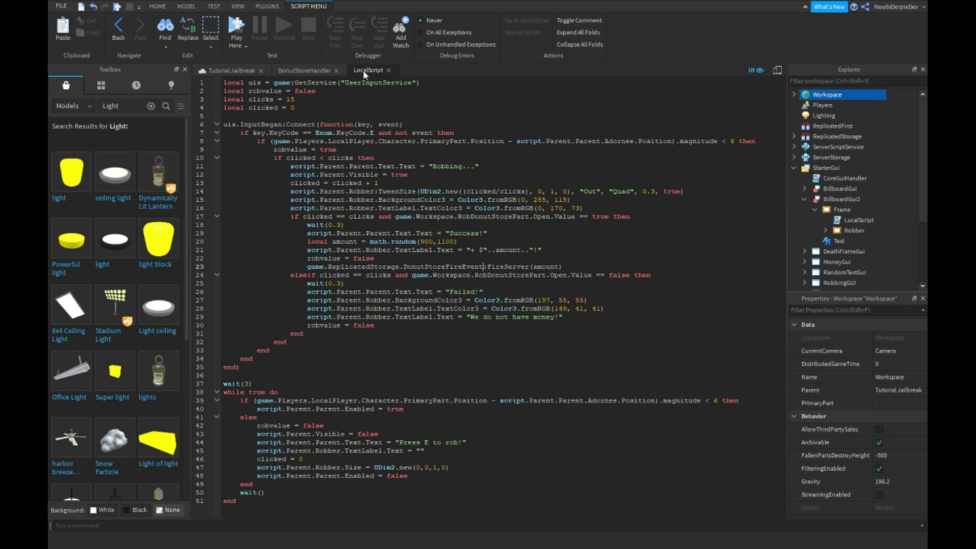
- Set BillboardGui2's Adornee to RobDonutStorePart from the Workspace
{"action": "left_click", "coordinate": [794, 94]}
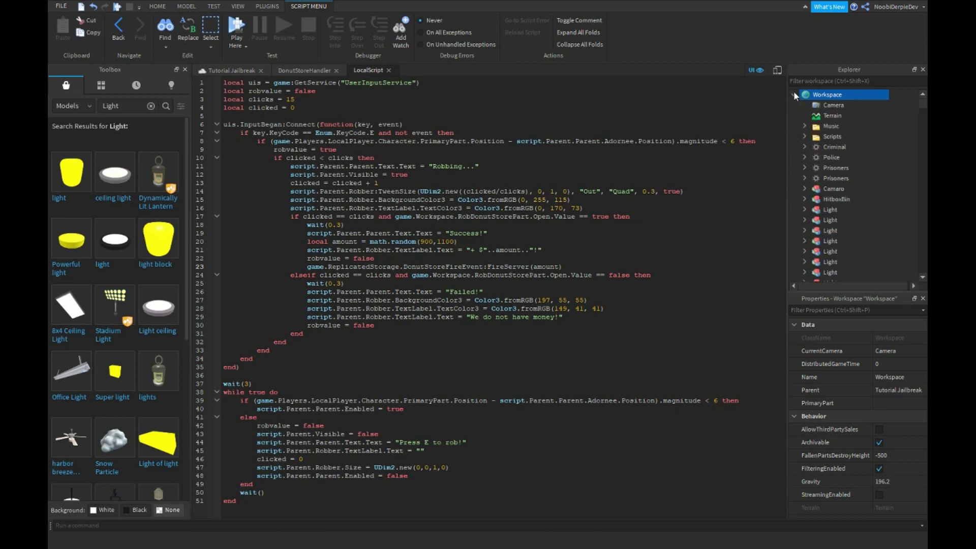
{"action": "left_click", "coordinate": [829, 139]}
{"action": "scroll", "coordinate": [829, 139], "scroll_direction": "down", "scroll_amount": 5}
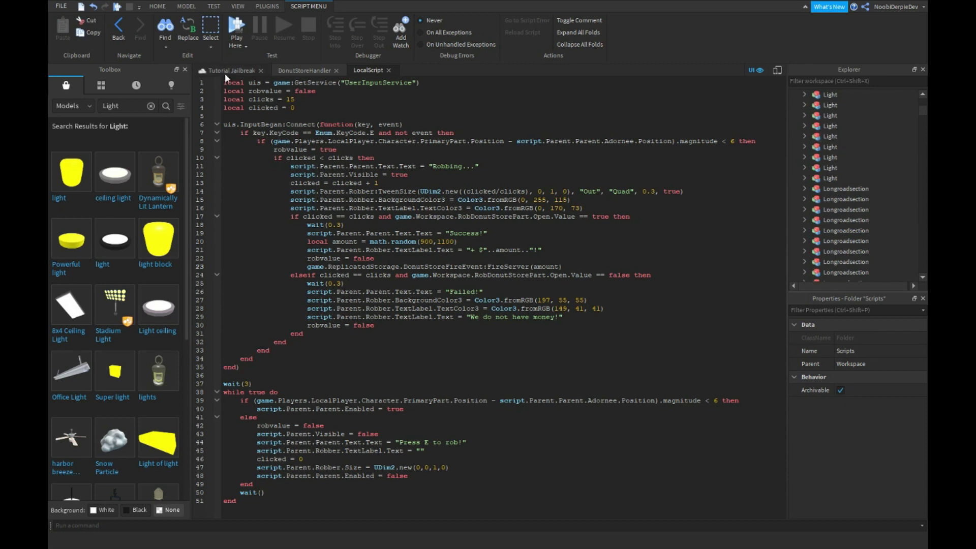
{"action": "left_click", "coordinate": [224, 73]}
{"action": "left_click", "coordinate": [841, 196]}
{"action": "scroll", "coordinate": [831, 197], "scroll_direction": "down", "scroll_amount": 10}
{"action": "left_click", "coordinate": [842, 95]}
{"action": "scroll", "coordinate": [878, 349], "scroll_direction": "up", "scroll_amount": 1}
{"action": "left_click", "coordinate": [884, 349]}
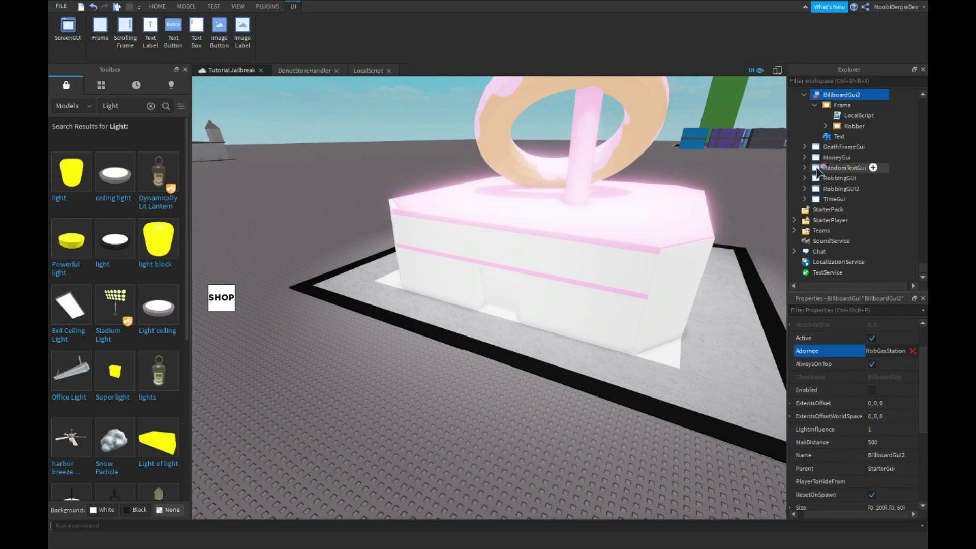
{"action": "scroll", "coordinate": [844, 152], "scroll_direction": "up", "scroll_amount": 10}
{"action": "scroll", "coordinate": [834, 167], "scroll_direction": "down", "scroll_amount": 2}
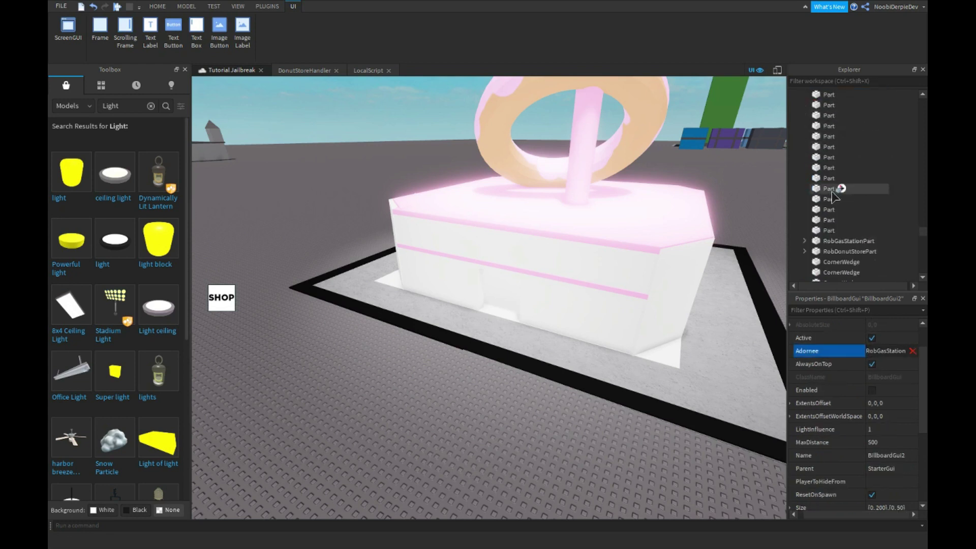
{"action": "left_click", "coordinate": [842, 250]}
- Start a new playtest of the game in front of the donut shop's entrance
{"action": "scroll", "coordinate": [664, 214], "scroll_direction": "up", "scroll_amount": 3}
{"action": "key", "text": "w"}
{"action": "left_click", "coordinate": [157, 7]}
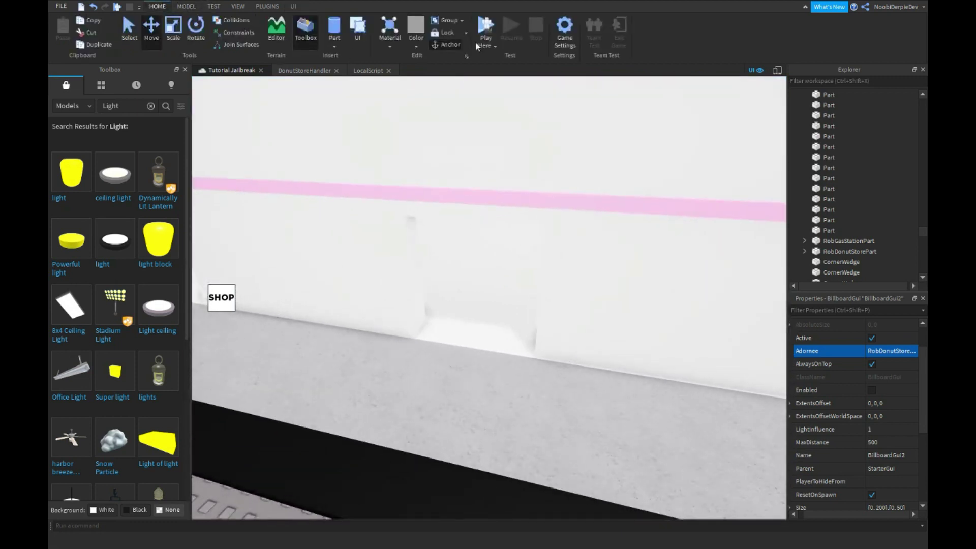
{"action": "left_click", "coordinate": [483, 30]}
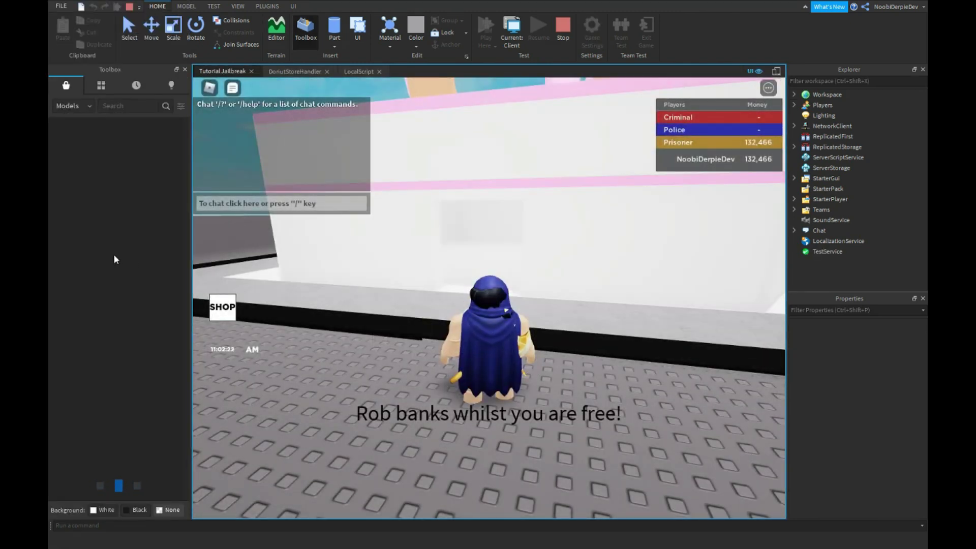
- Walk the character into the donut shop and rob it at the robbery part until the robbery completes
{"action": "key", "text": "w"}
{"action": "right_click_drag", "start_coordinate": [471, 318], "coordinate": [472, 318]}
{"action": "key", "text": "w"}
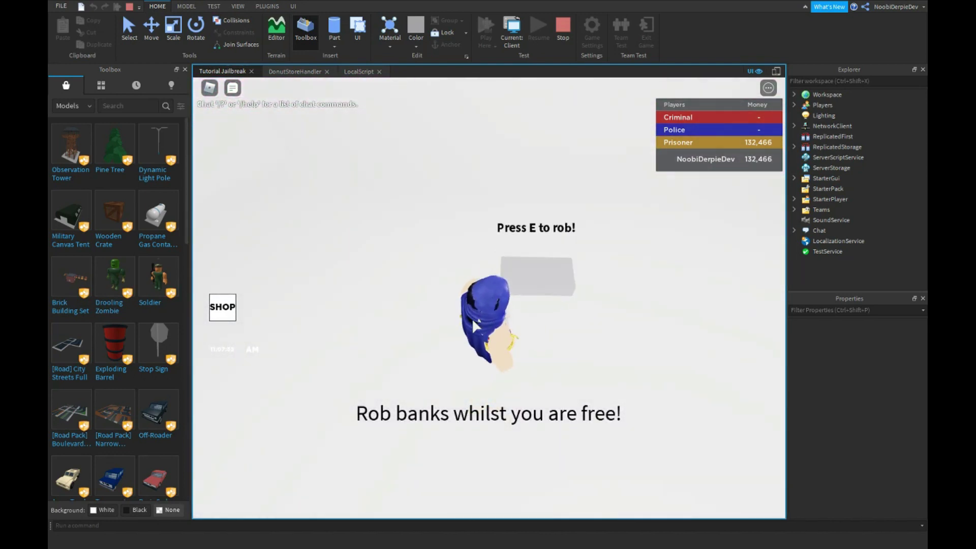
{"action": "key", "text": "e"}
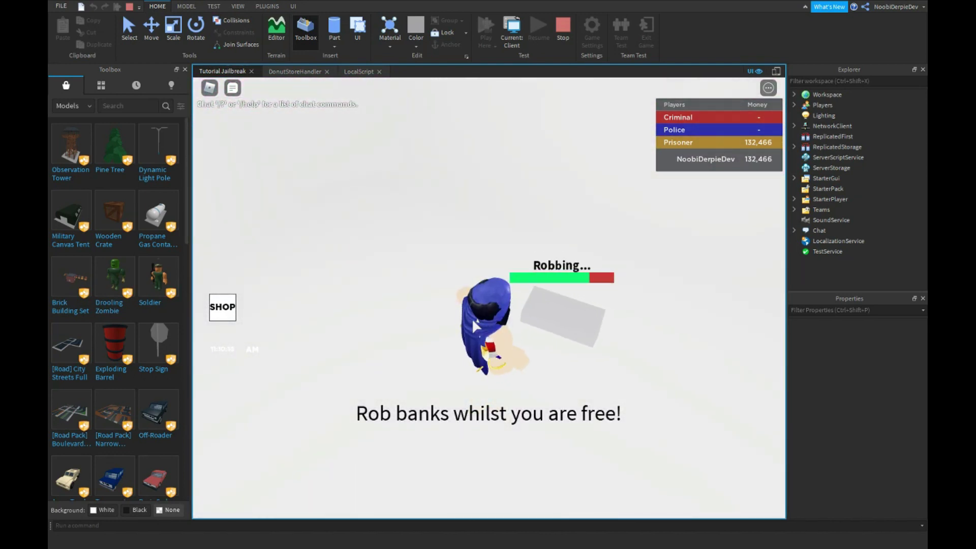
- Walk the character out of the donut shop and examine the building's exterior from a distance
{"action": "key", "text": "w"}
{"action": "right_click_drag", "start_coordinate": [605, 277], "coordinate": [605, 277]}
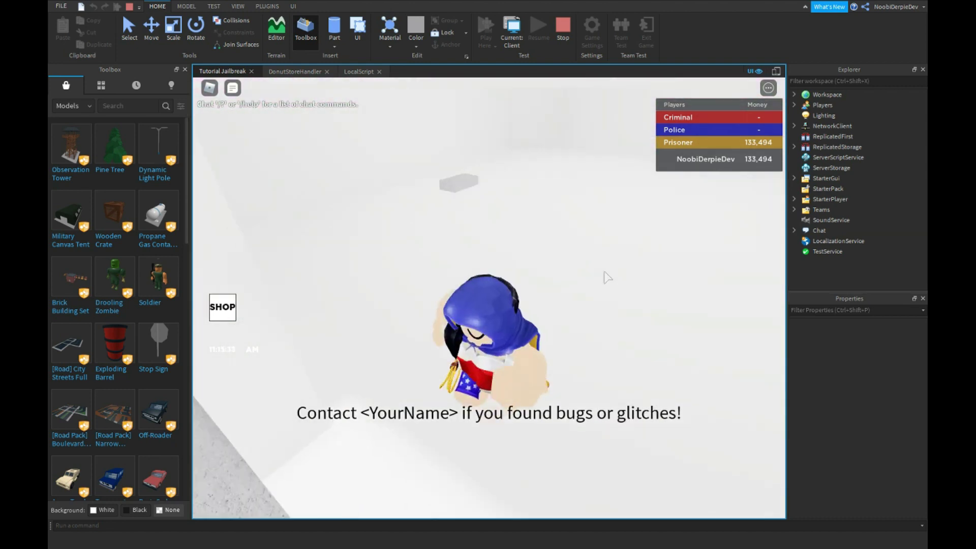
{"action": "scroll", "coordinate": [605, 277], "scroll_direction": "down", "scroll_amount": 10}
{"action": "right_click_drag", "start_coordinate": [604, 272], "coordinate": [604, 271]}
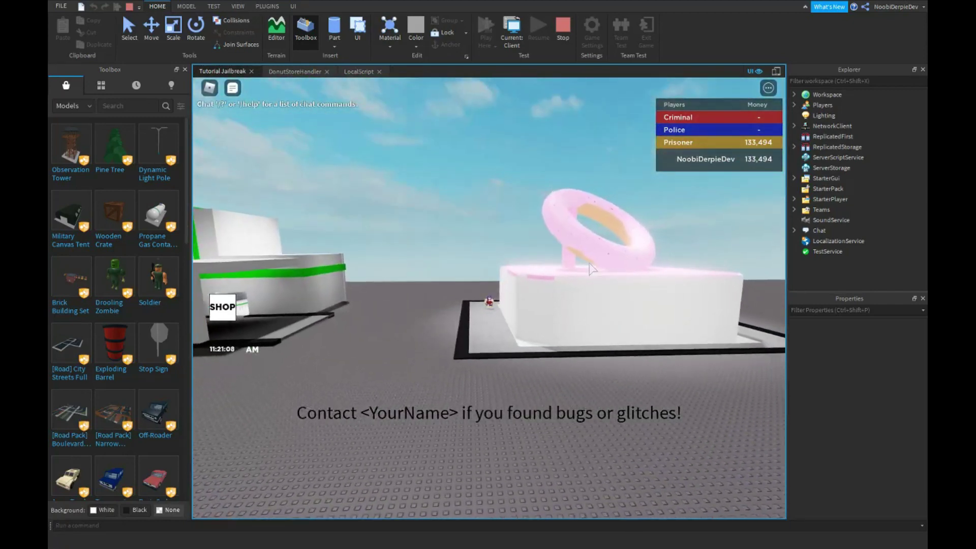
{"action": "right_click_drag", "start_coordinate": [592, 268], "coordinate": [592, 268]}
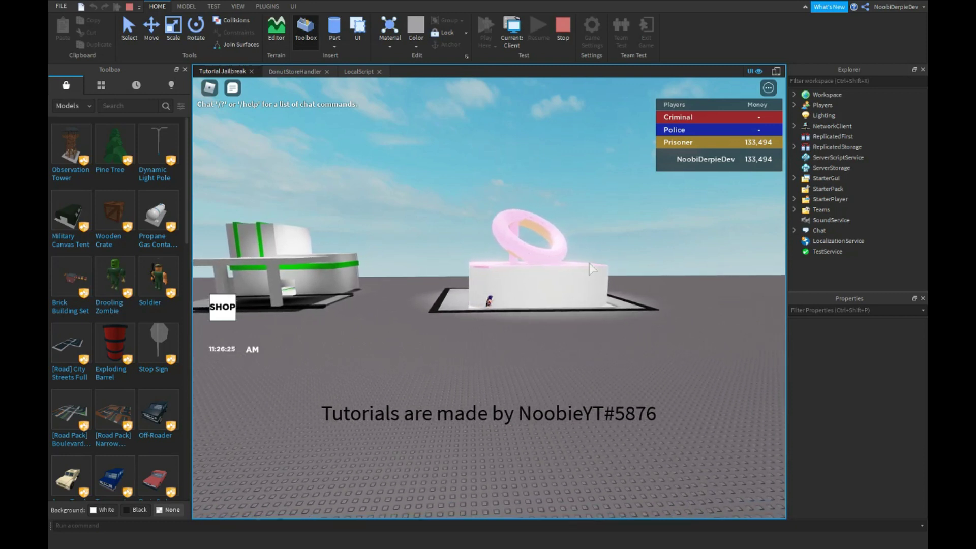
{"action": "key", "text": "d"}
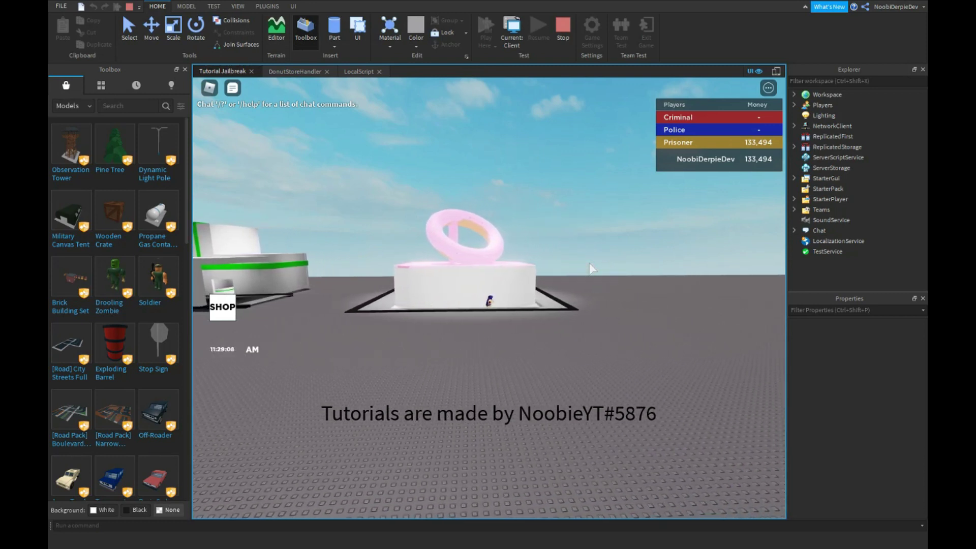
{"action": "right_click_drag", "start_coordinate": [595, 255], "coordinate": [569, 237]}
{"action": "key", "text": "d"}
{"action": "scroll", "coordinate": [560, 232], "scroll_direction": "down", "scroll_amount": 7}
{"action": "key", "text": "s"}
{"action": "key", "text": "s"}
{"action": "scroll", "coordinate": [570, 237], "scroll_direction": "up", "scroll_amount": 5}
{"action": "key", "text": "s"}
{"action": "scroll", "coordinate": [530, 294], "scroll_direction": "up", "scroll_amount": 3}
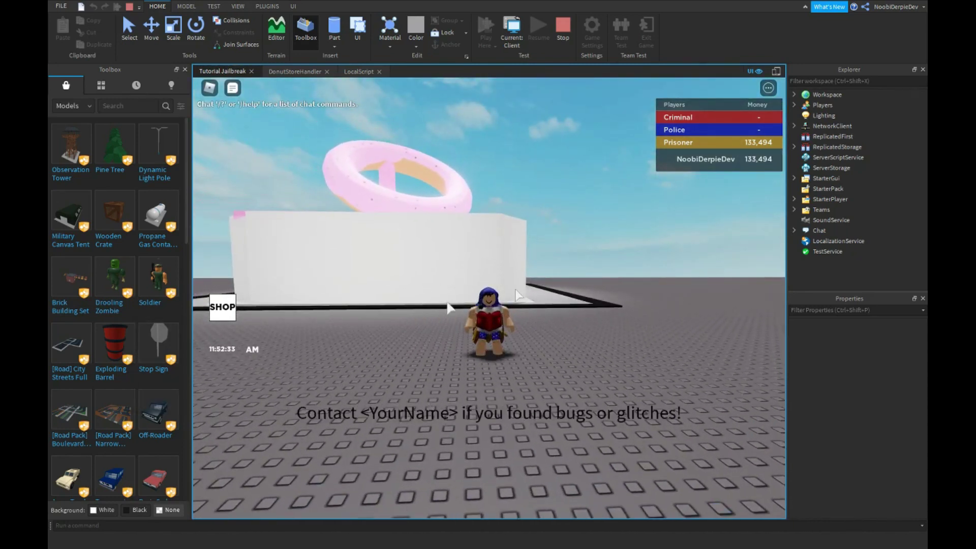
{"action": "key", "text": "s"}
{"action": "key", "text": "space"}
{"action": "key", "text": "space"}
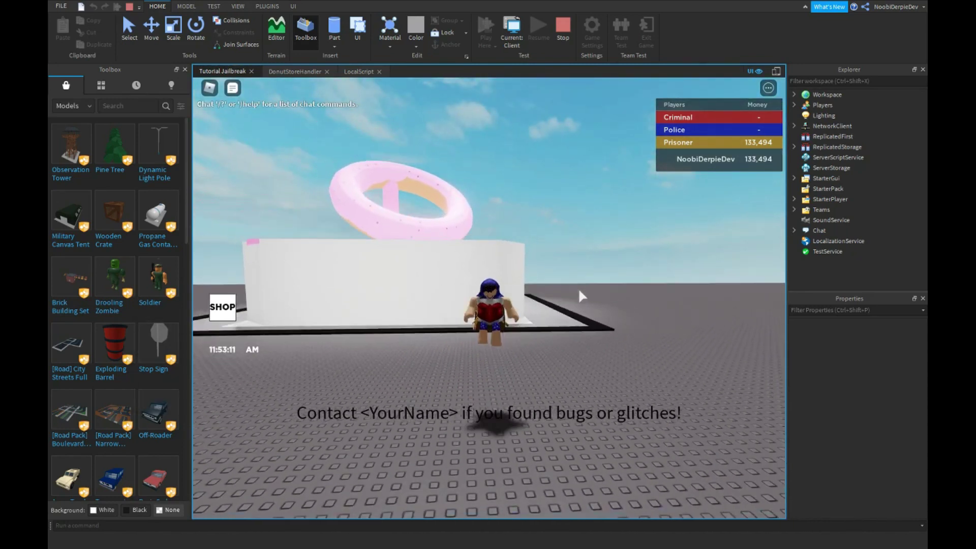